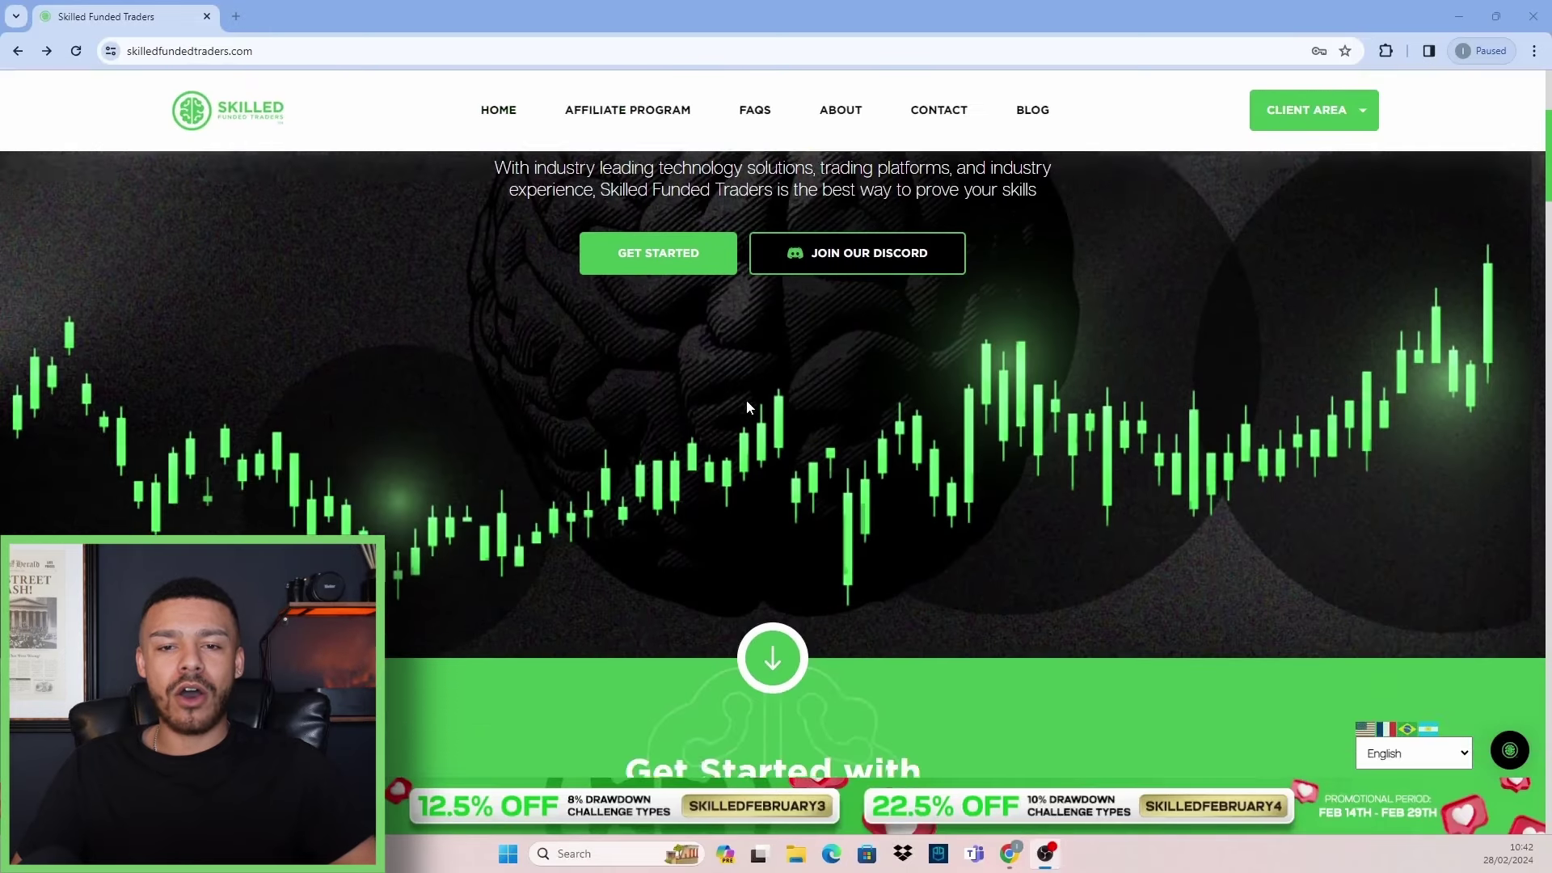
scroll(743, 404, down, 8)
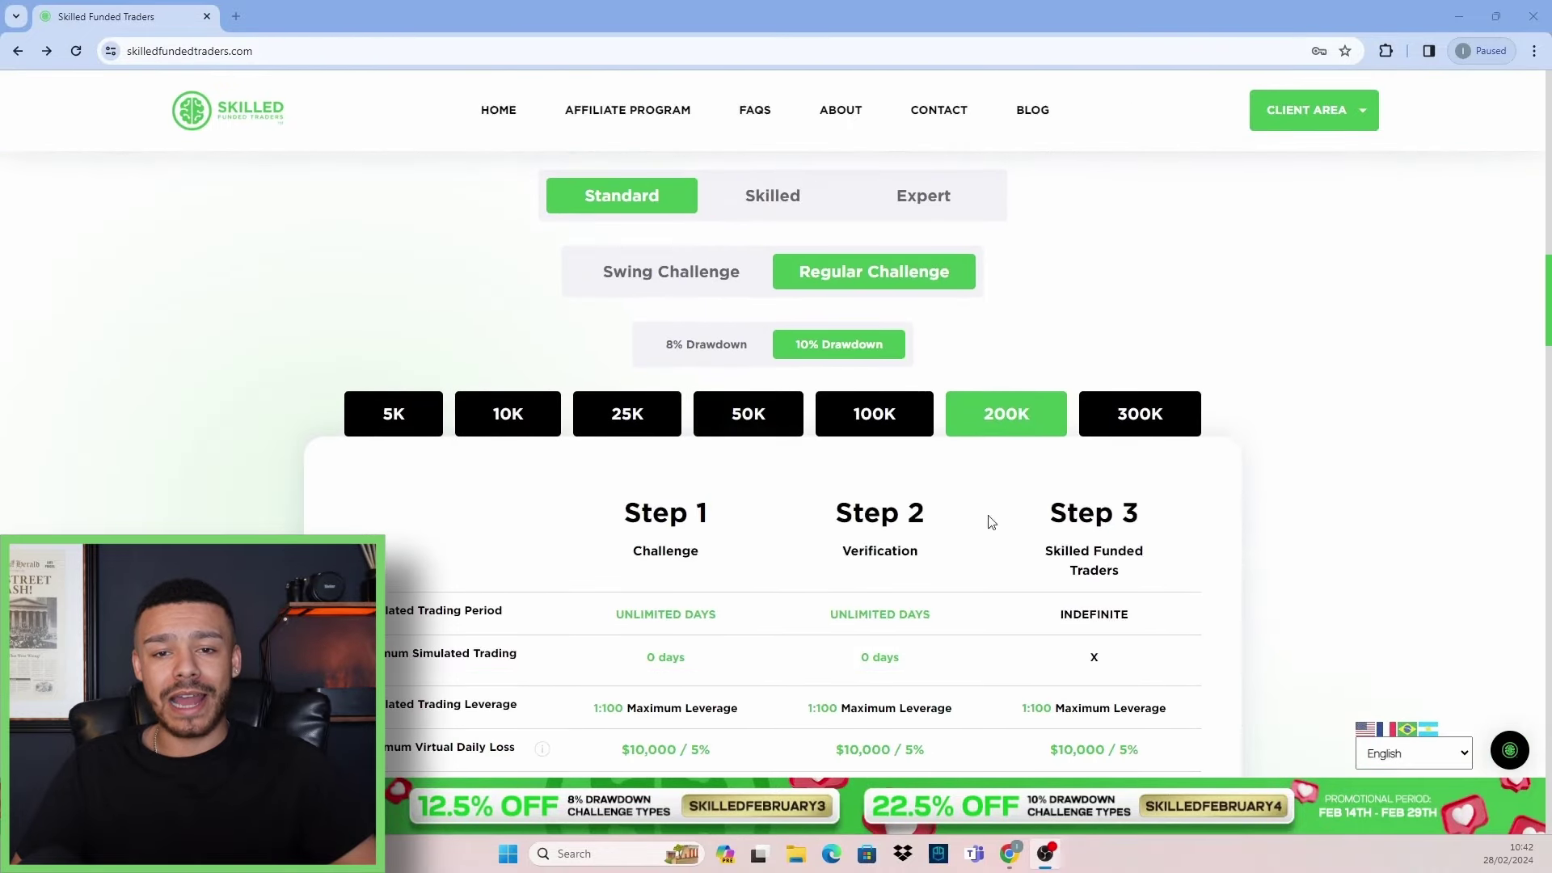
Step: Pick the Standard challenge with the 5K account size after comparing Expert pricing
click(921, 204)
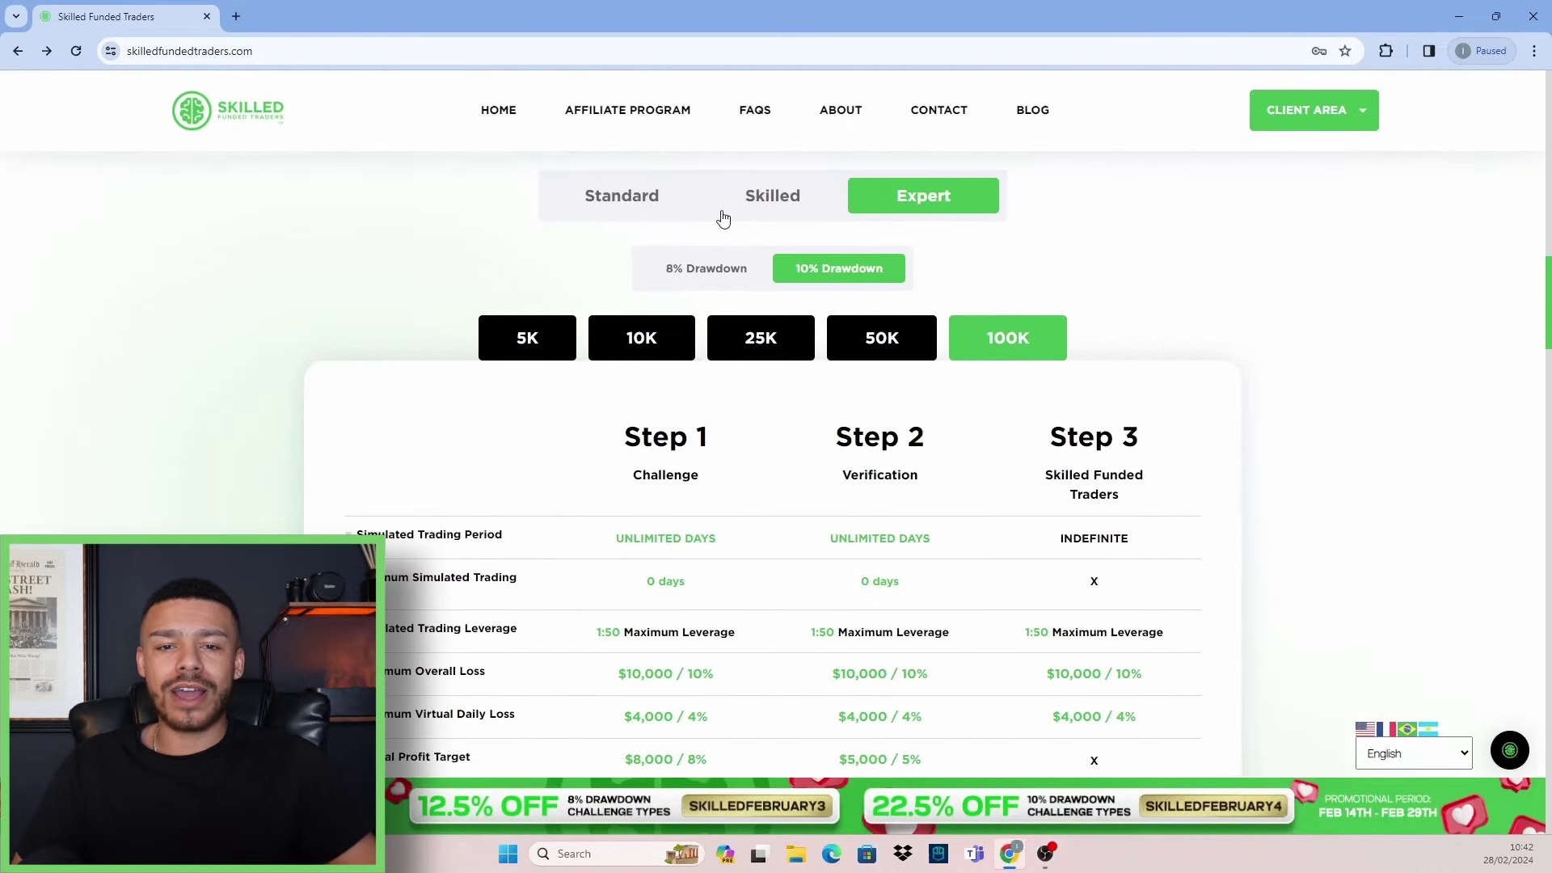
click(616, 204)
click(372, 430)
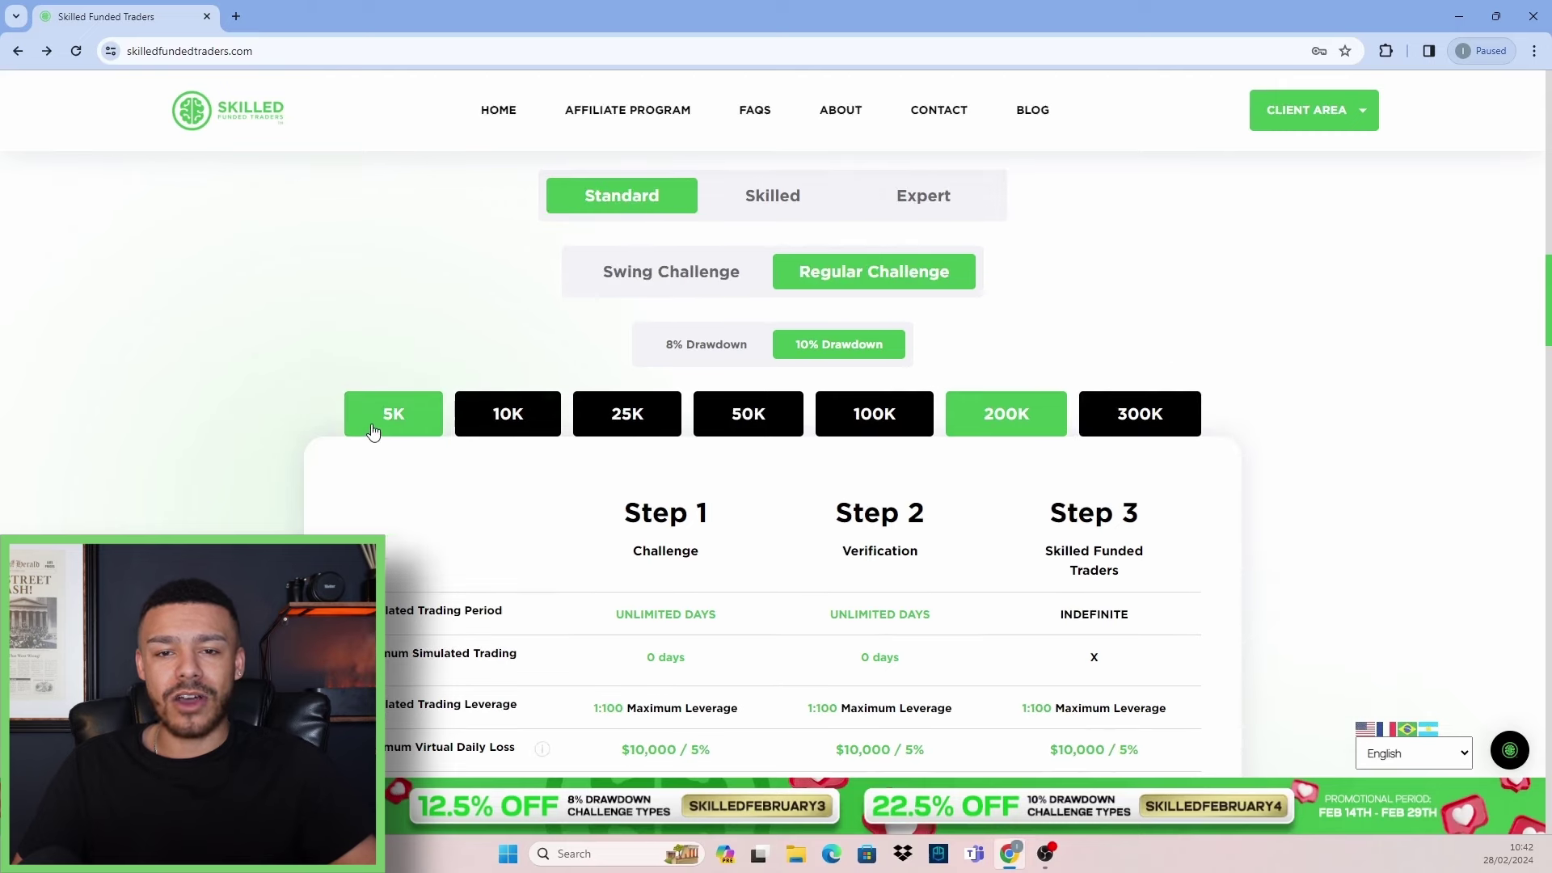
Step: Start buying the 5K challenge with cTrader as the trading platform
scroll(692, 589, down, 6)
click(782, 653)
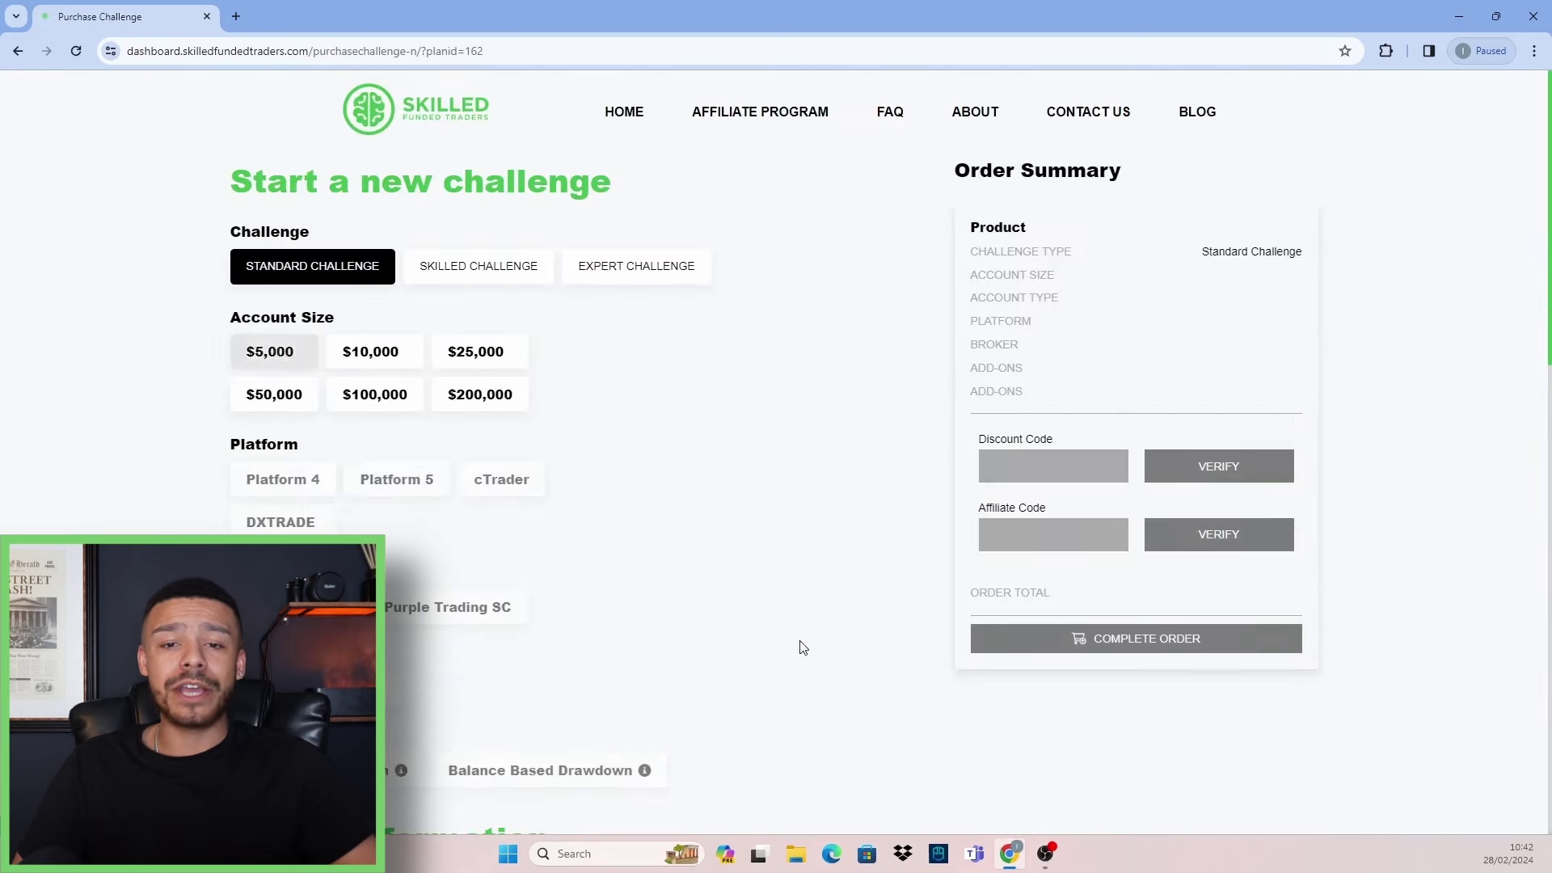
scroll(706, 399, down, 2)
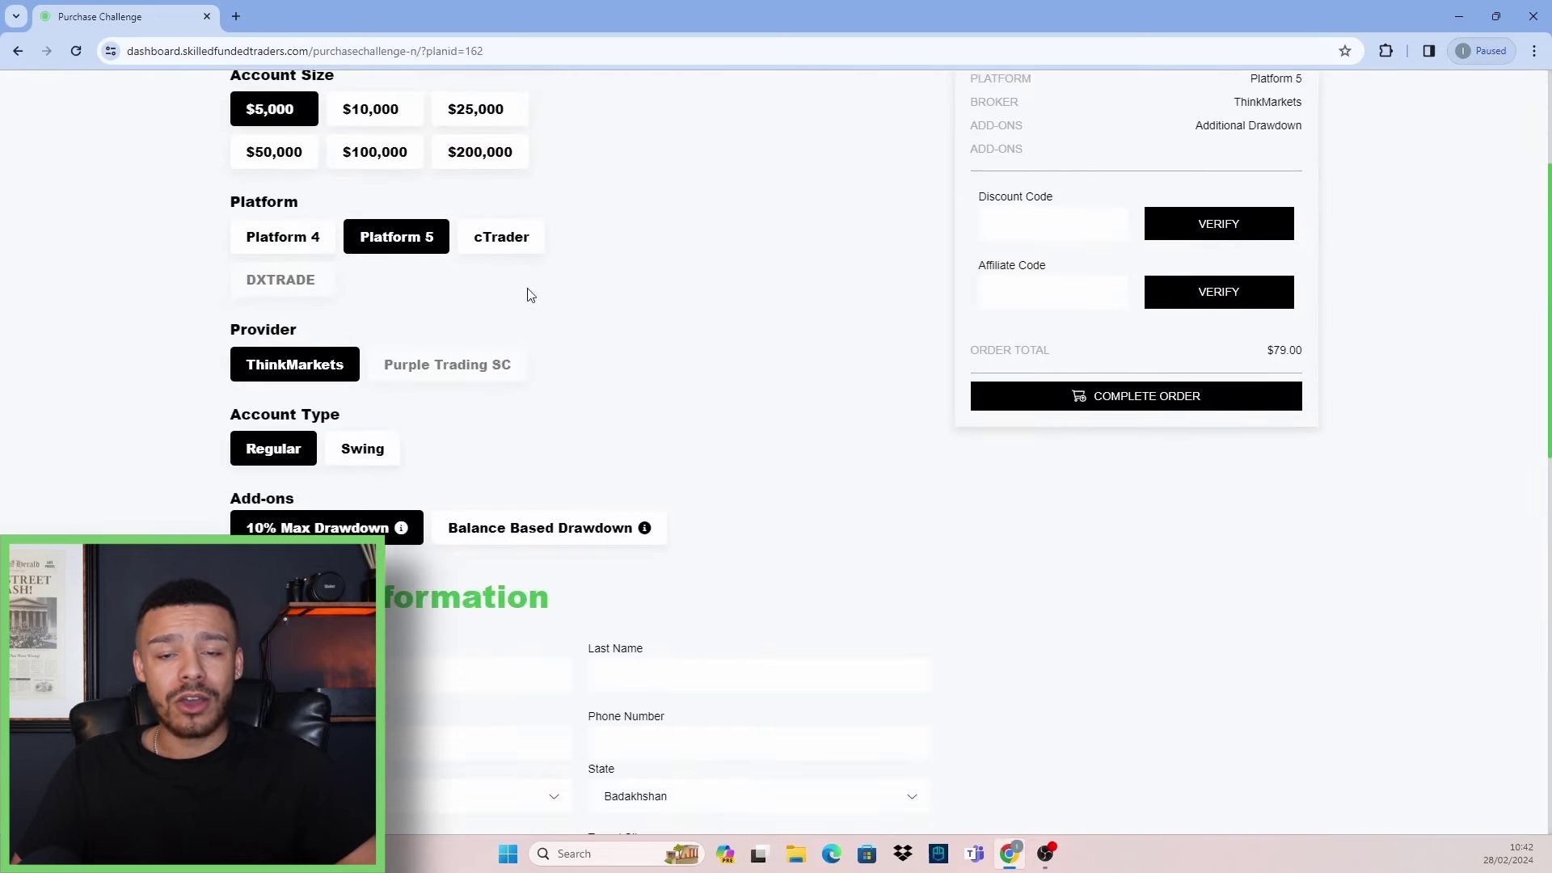
click(523, 252)
Step: Enter the first name in the billing details and complete the order
scroll(414, 518, down, 2)
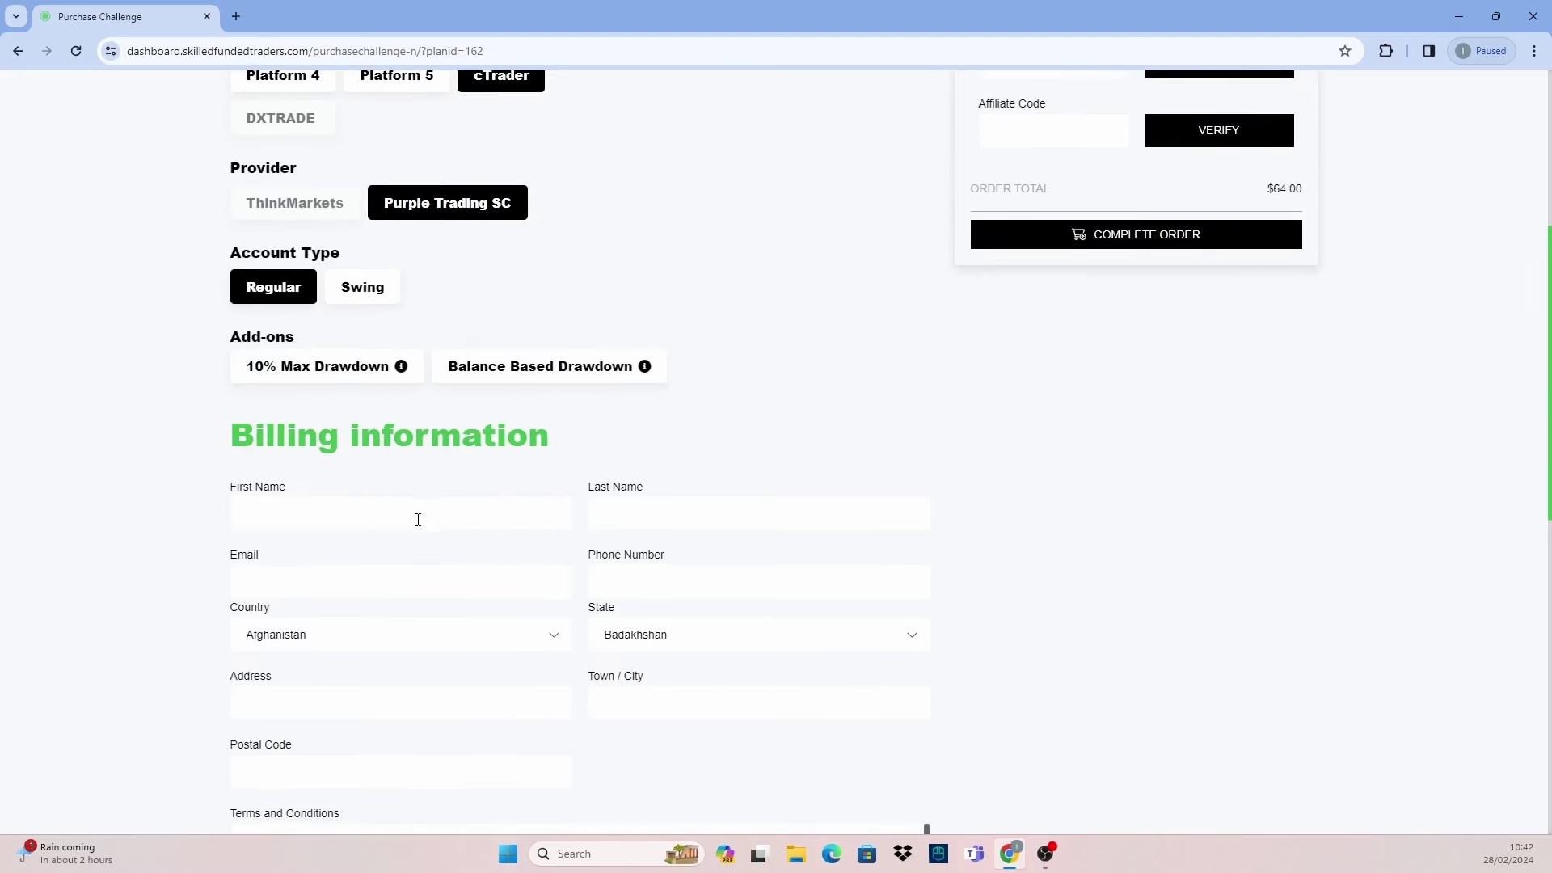
click(409, 515)
text(Isiah)
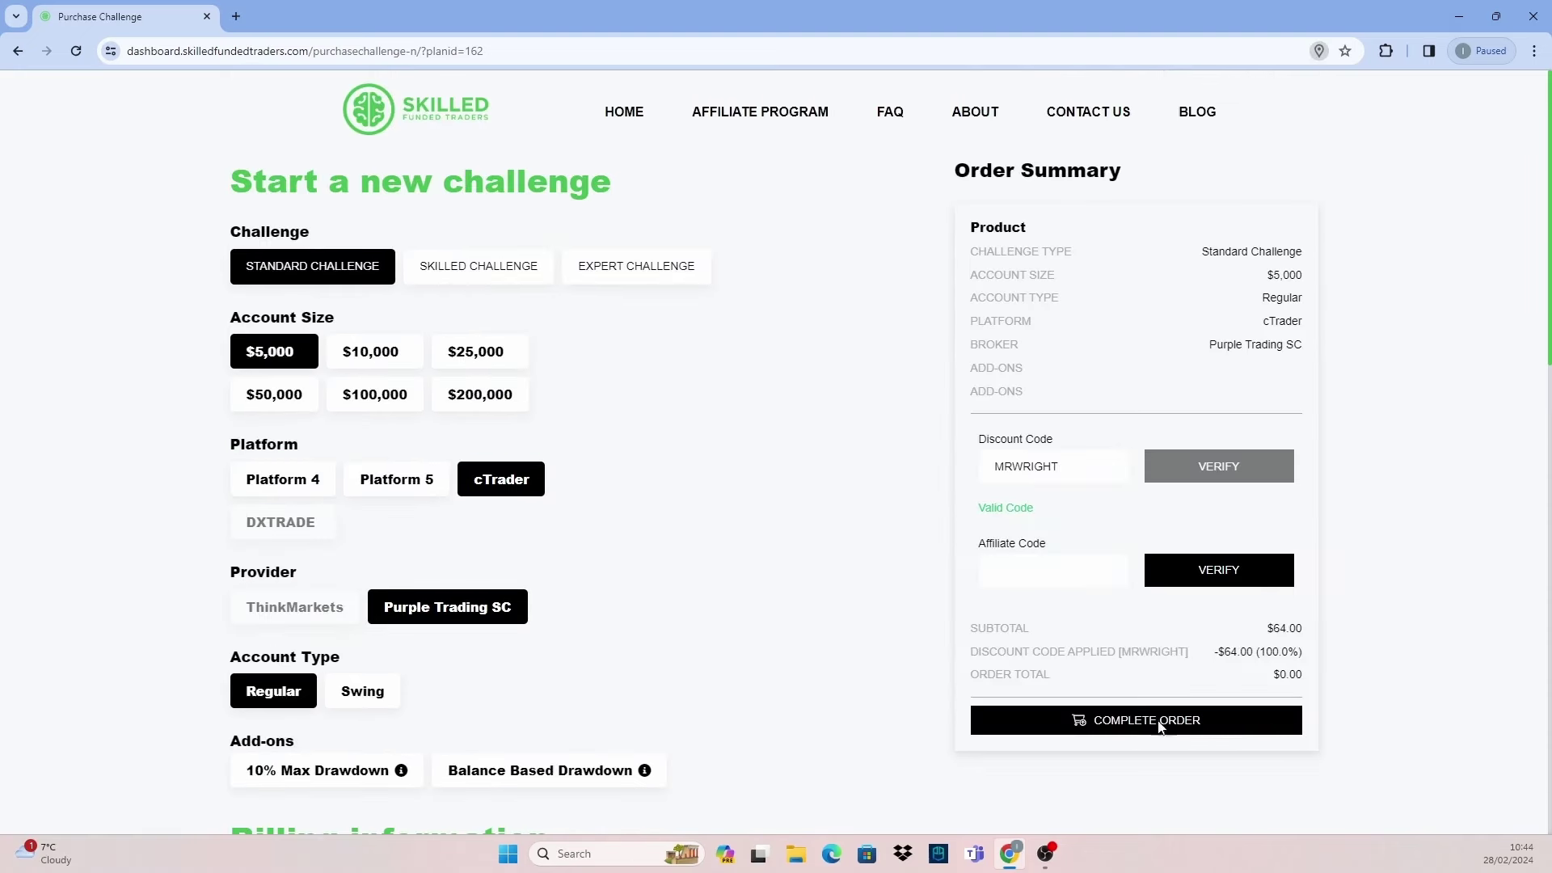
click(1158, 720)
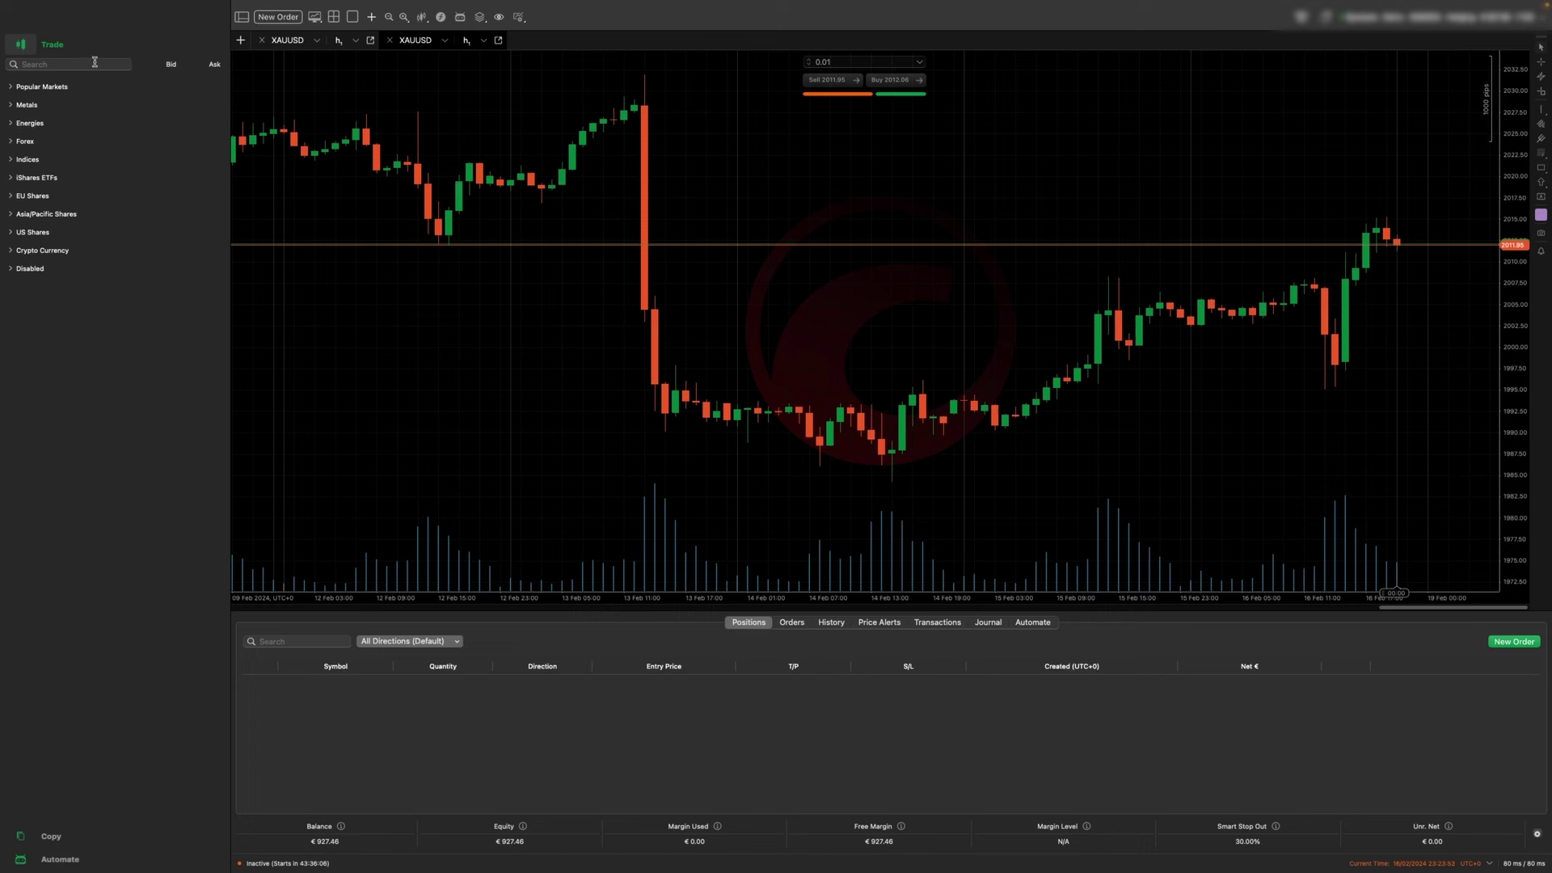
Step: Open a new AUDUSD chart from Popular Markets > Forex
click(10, 87)
click(16, 141)
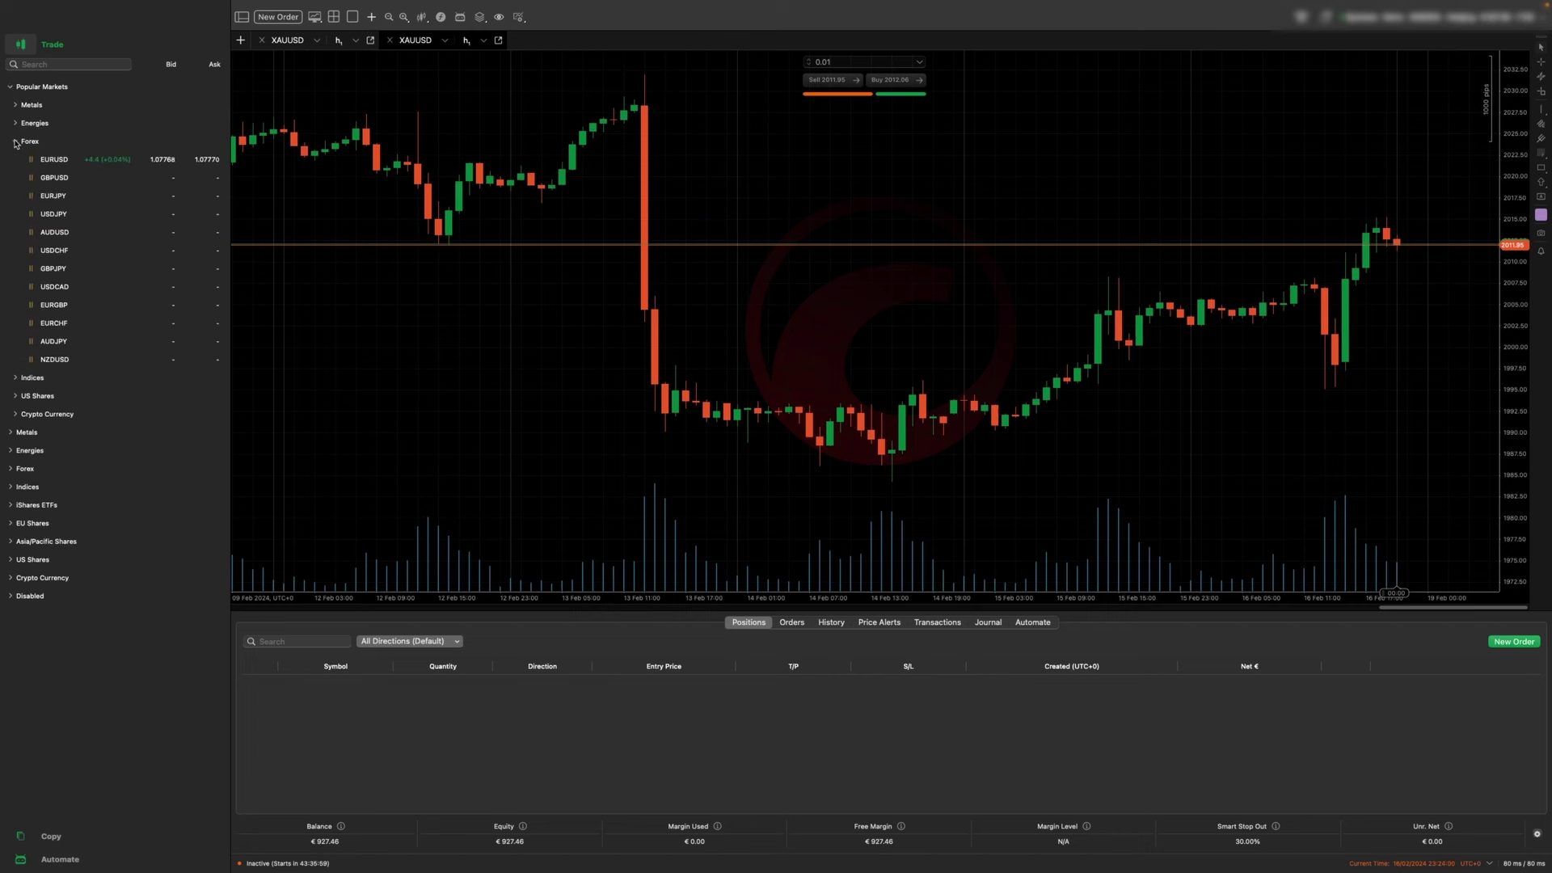
right_click(65, 235)
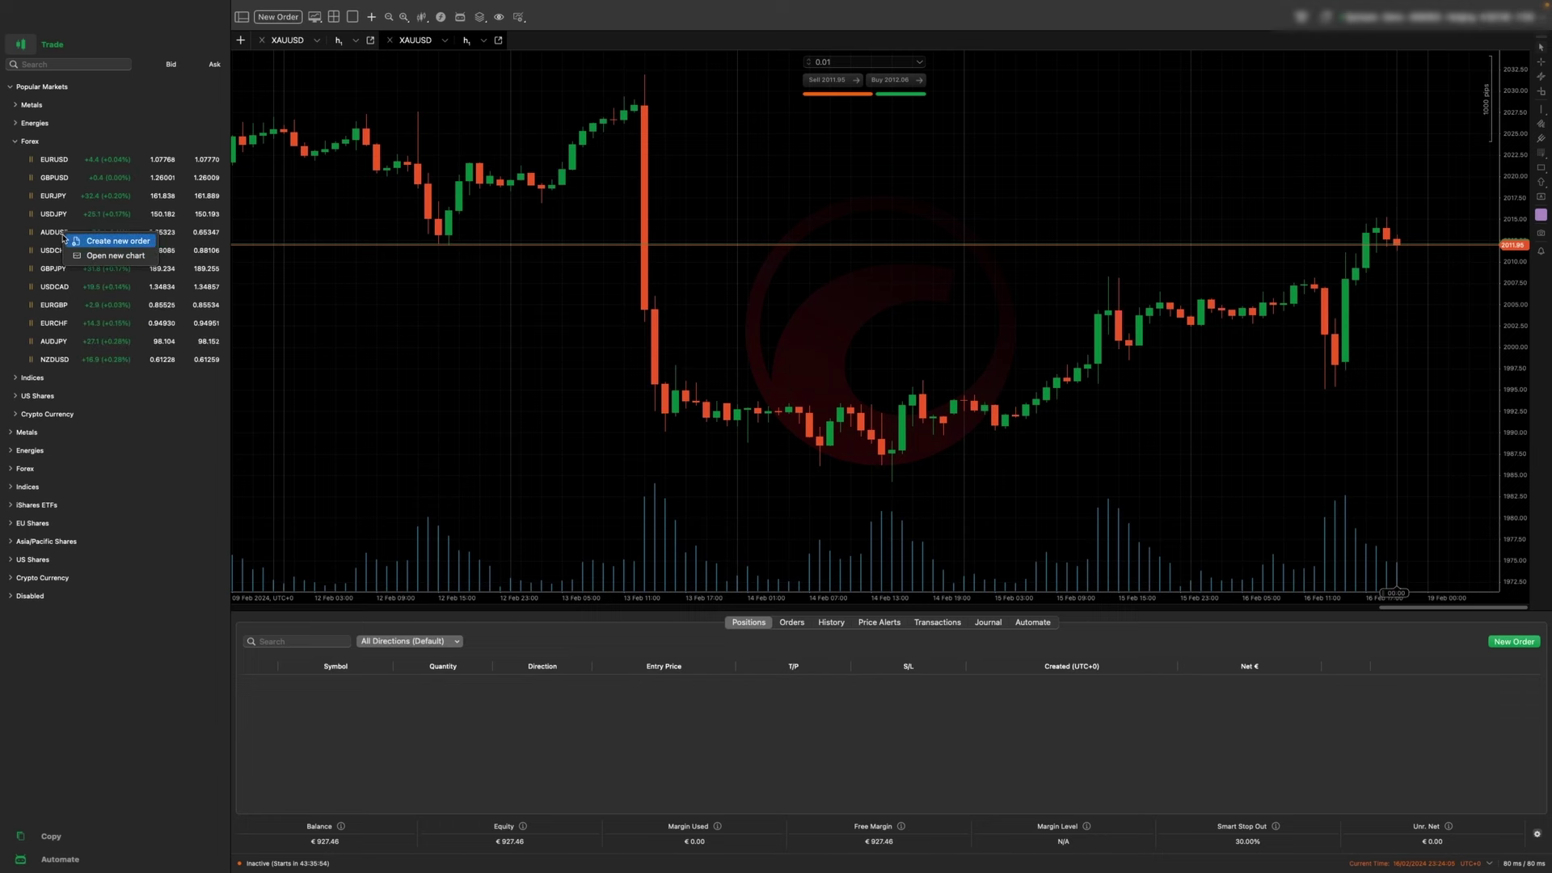
click(115, 256)
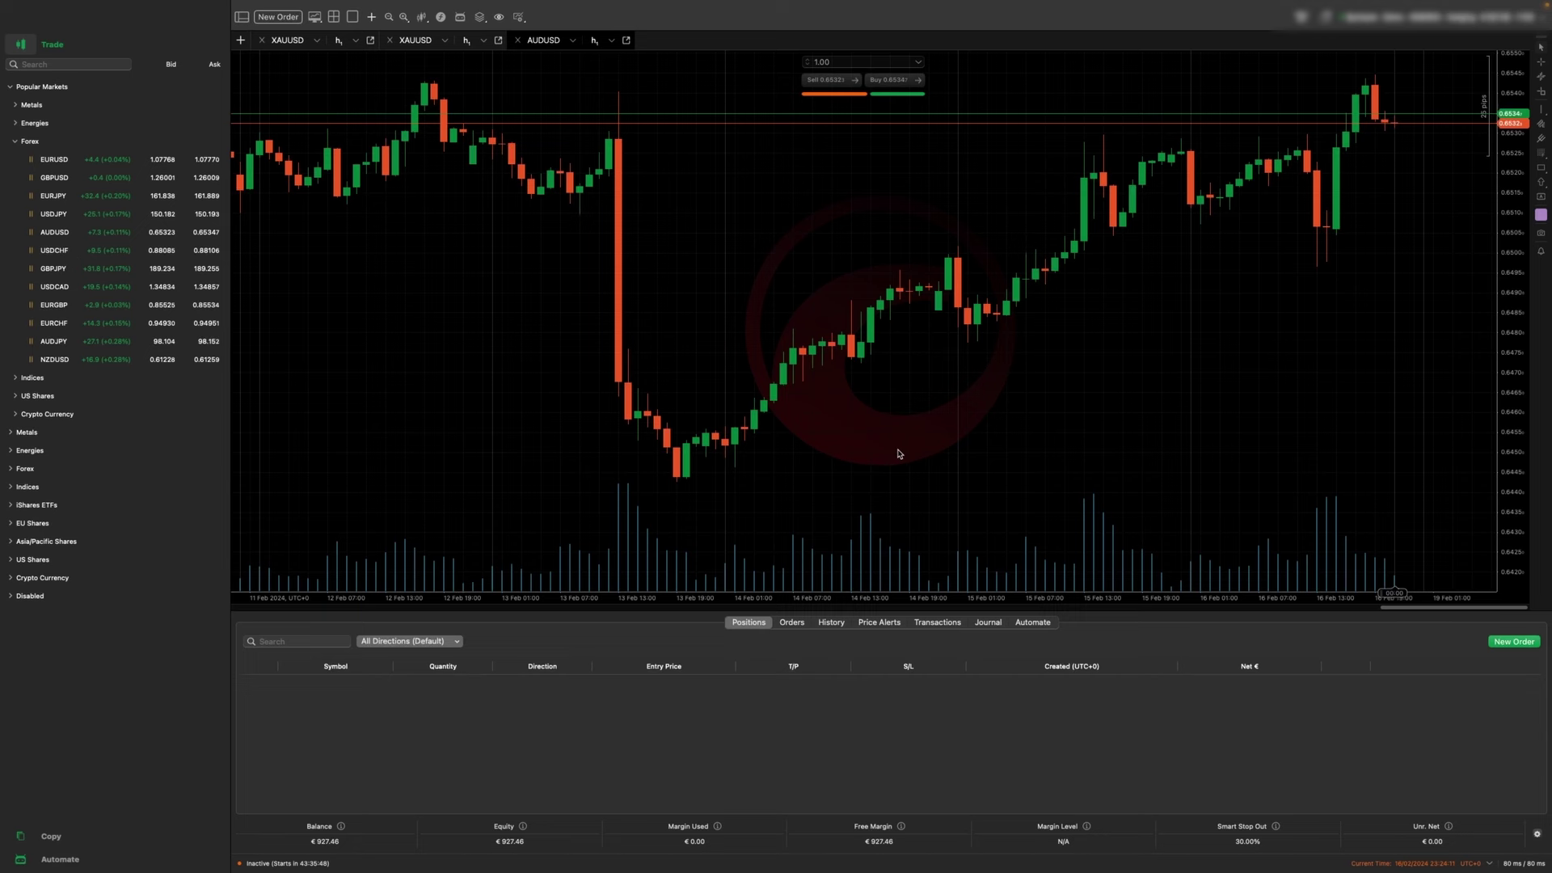
Step: Enlarge the chart area and place a buy limit order at 0.65298
drag(905, 610, 905, 655)
right_click(899, 206)
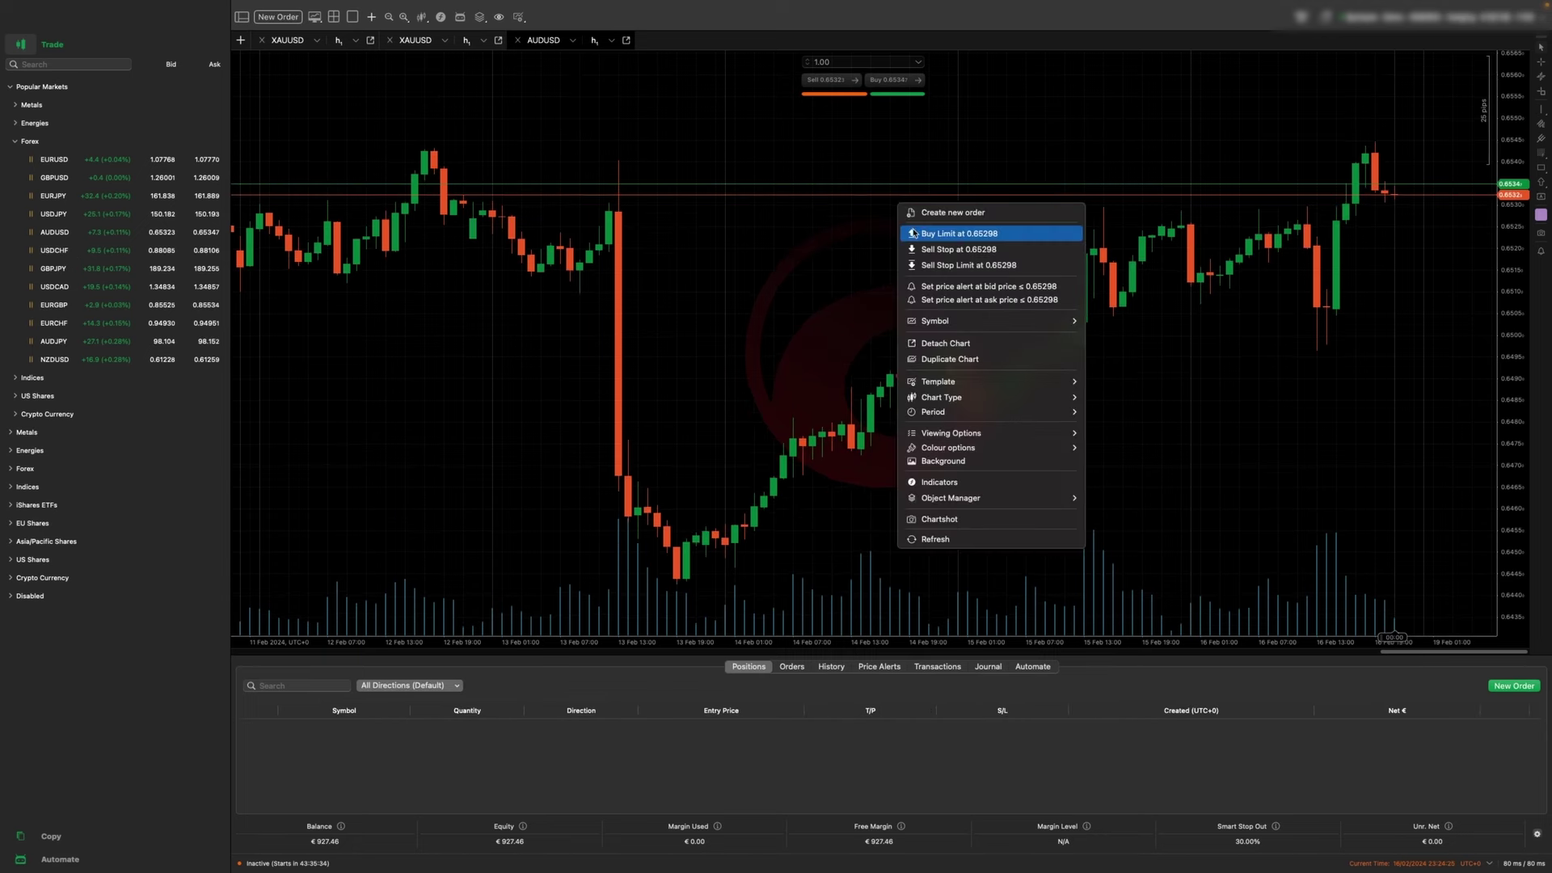
click(923, 234)
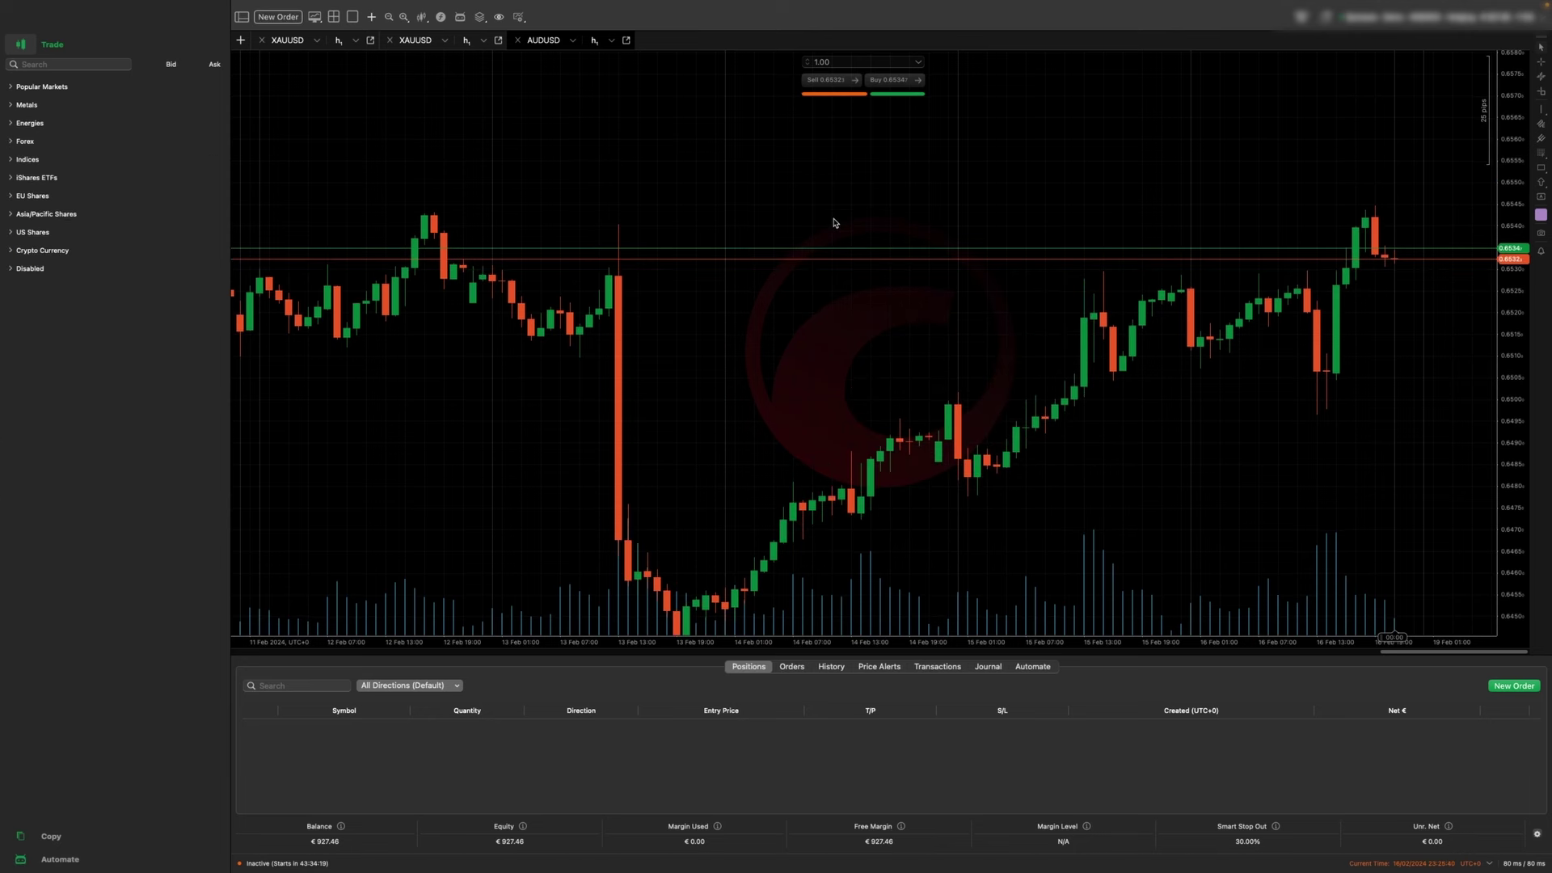
Step: Make the bearish candle fill and outline white in the chart's colour options
right_click(834, 222)
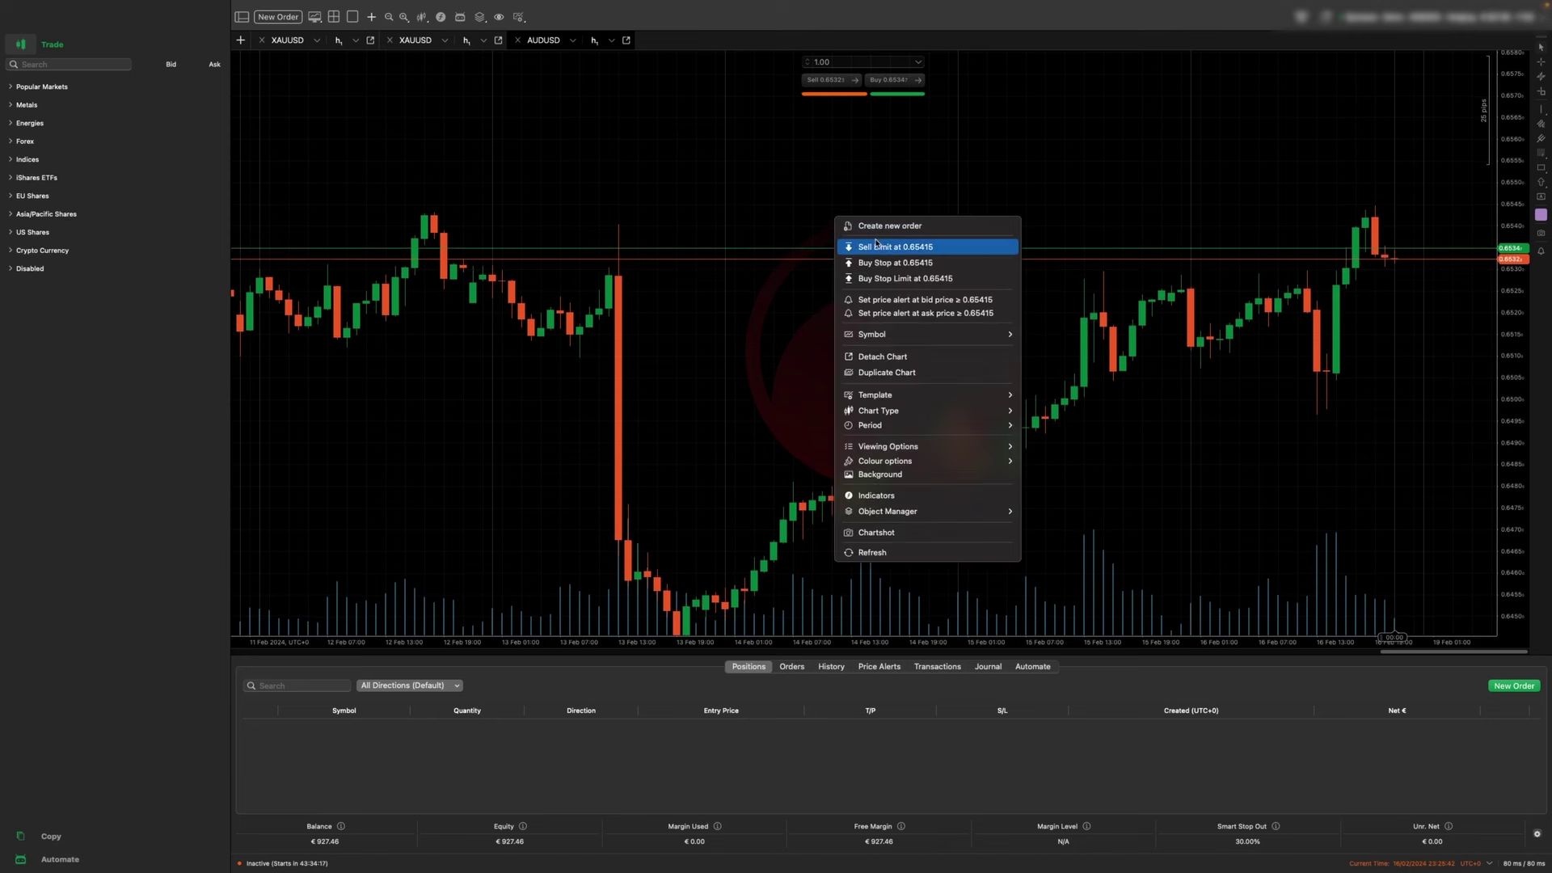
mouse_move(909, 458)
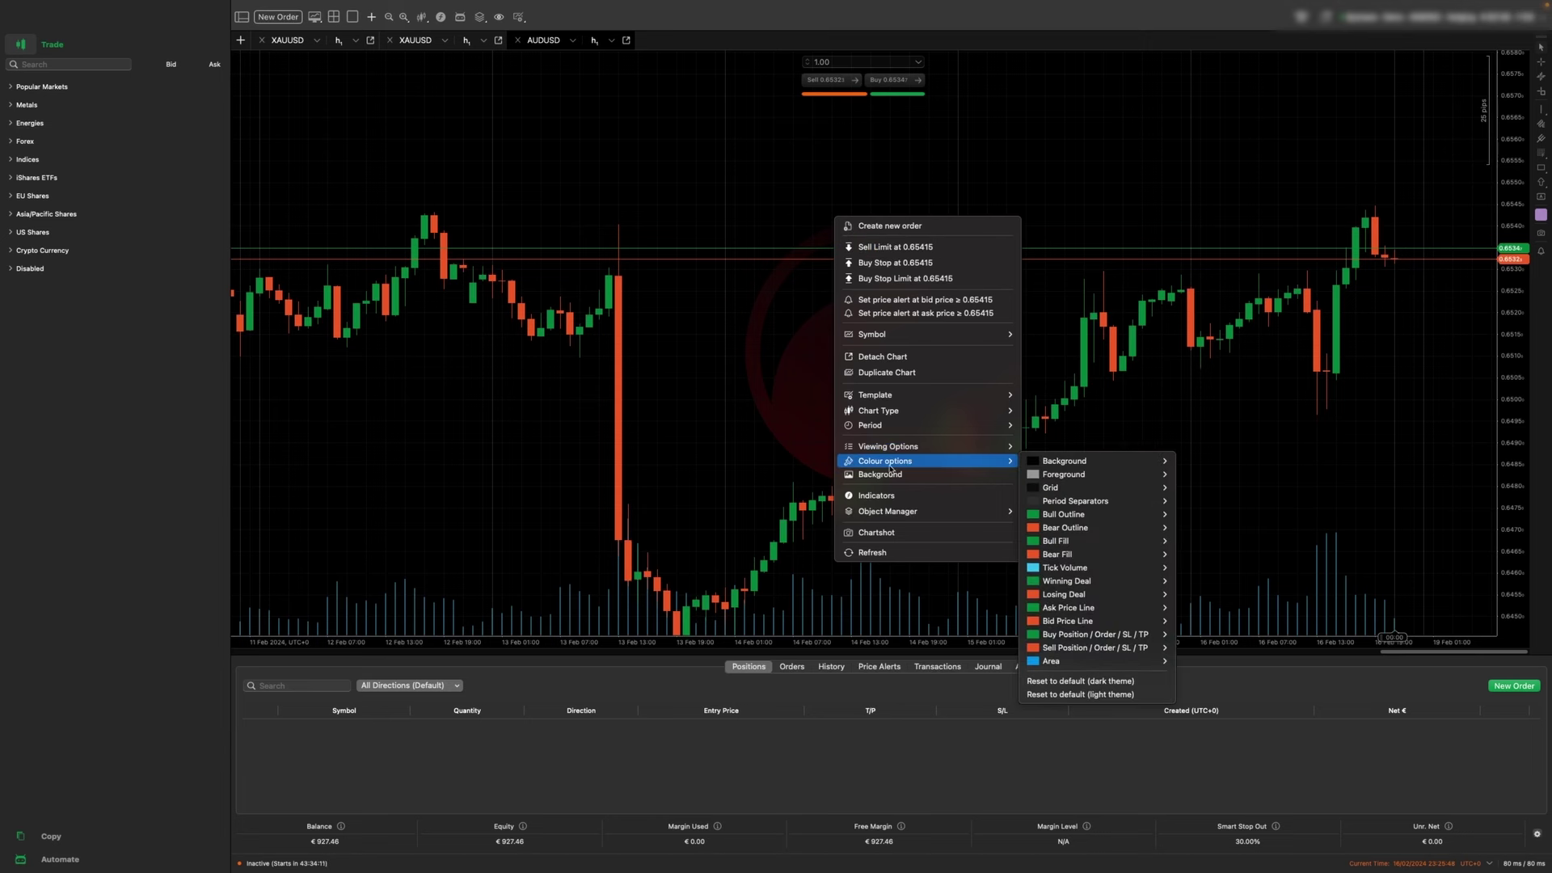
mouse_move(1058, 487)
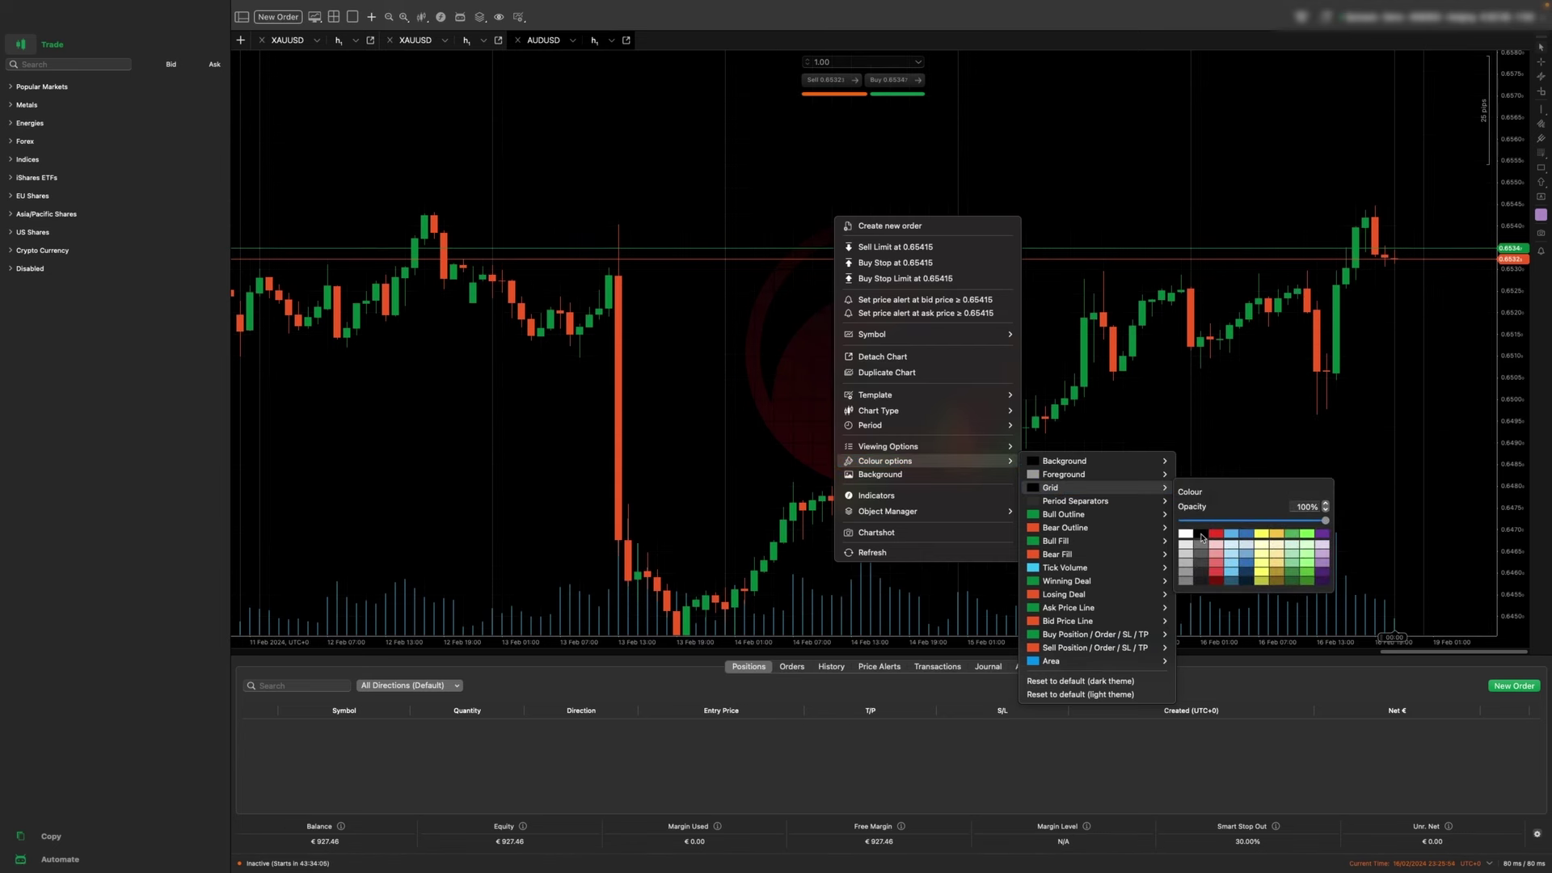
mouse_move(1059, 554)
click(1185, 601)
mouse_move(1147, 527)
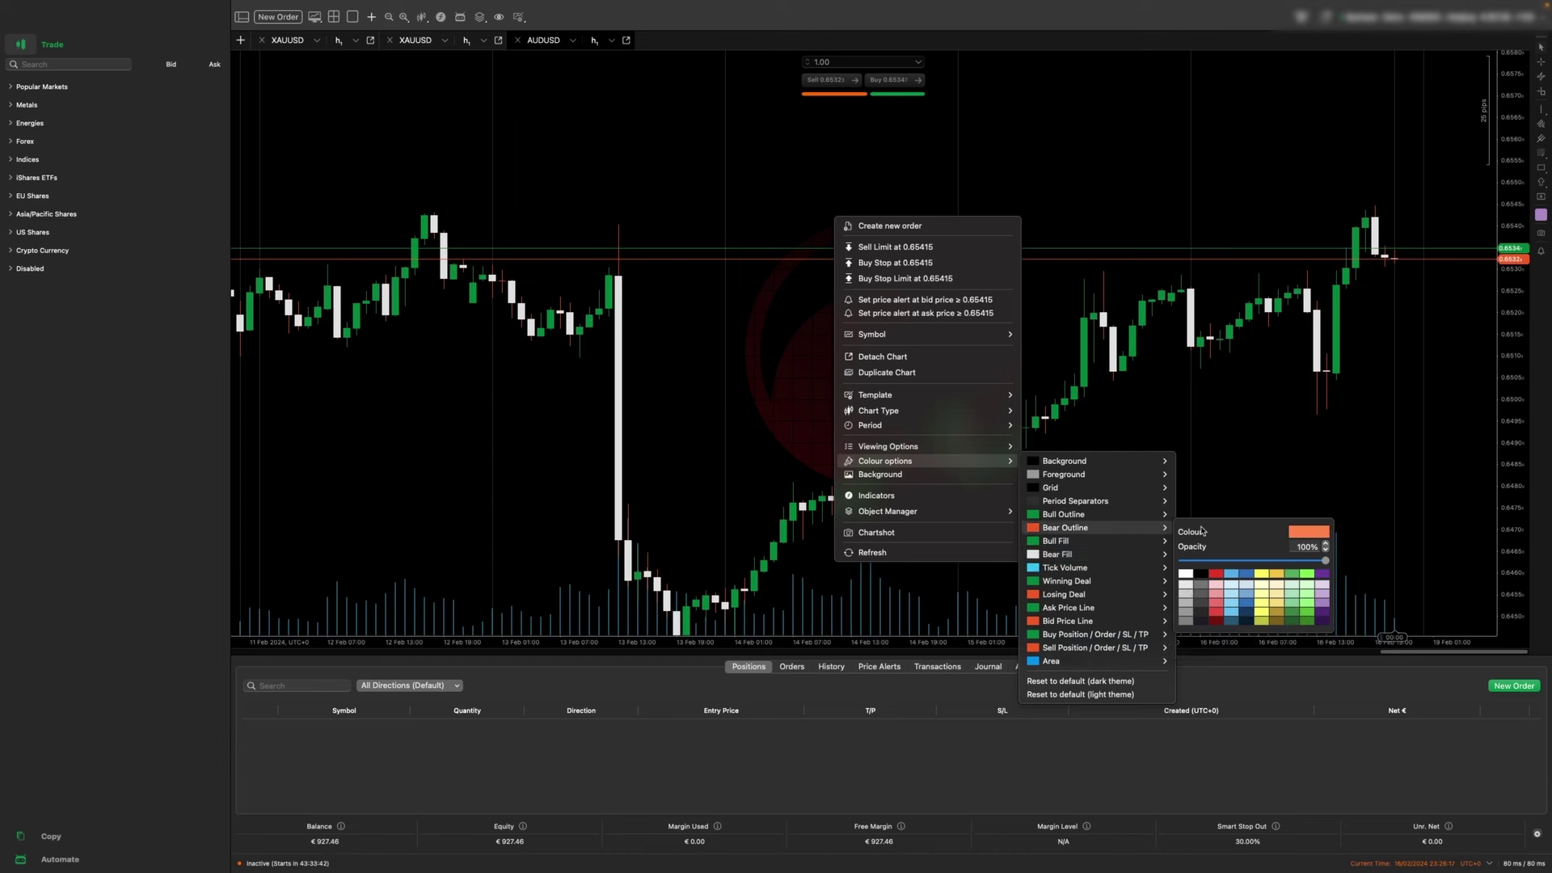
click(1187, 587)
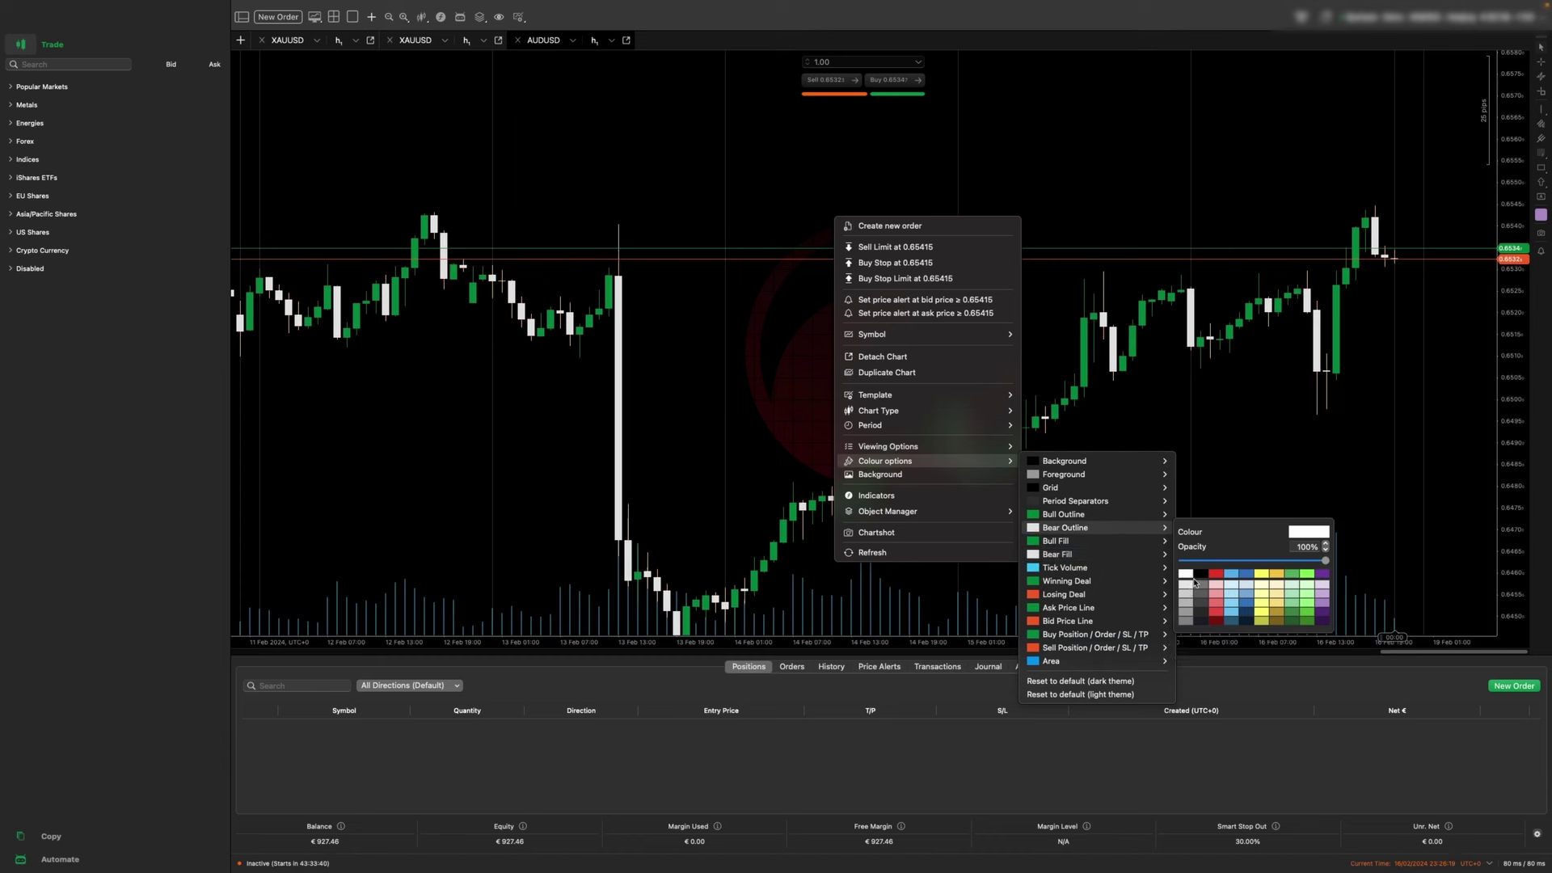
Step: Colour the ask and bid price lines yellow and hide the tick volume bars
mouse_move(1168, 608)
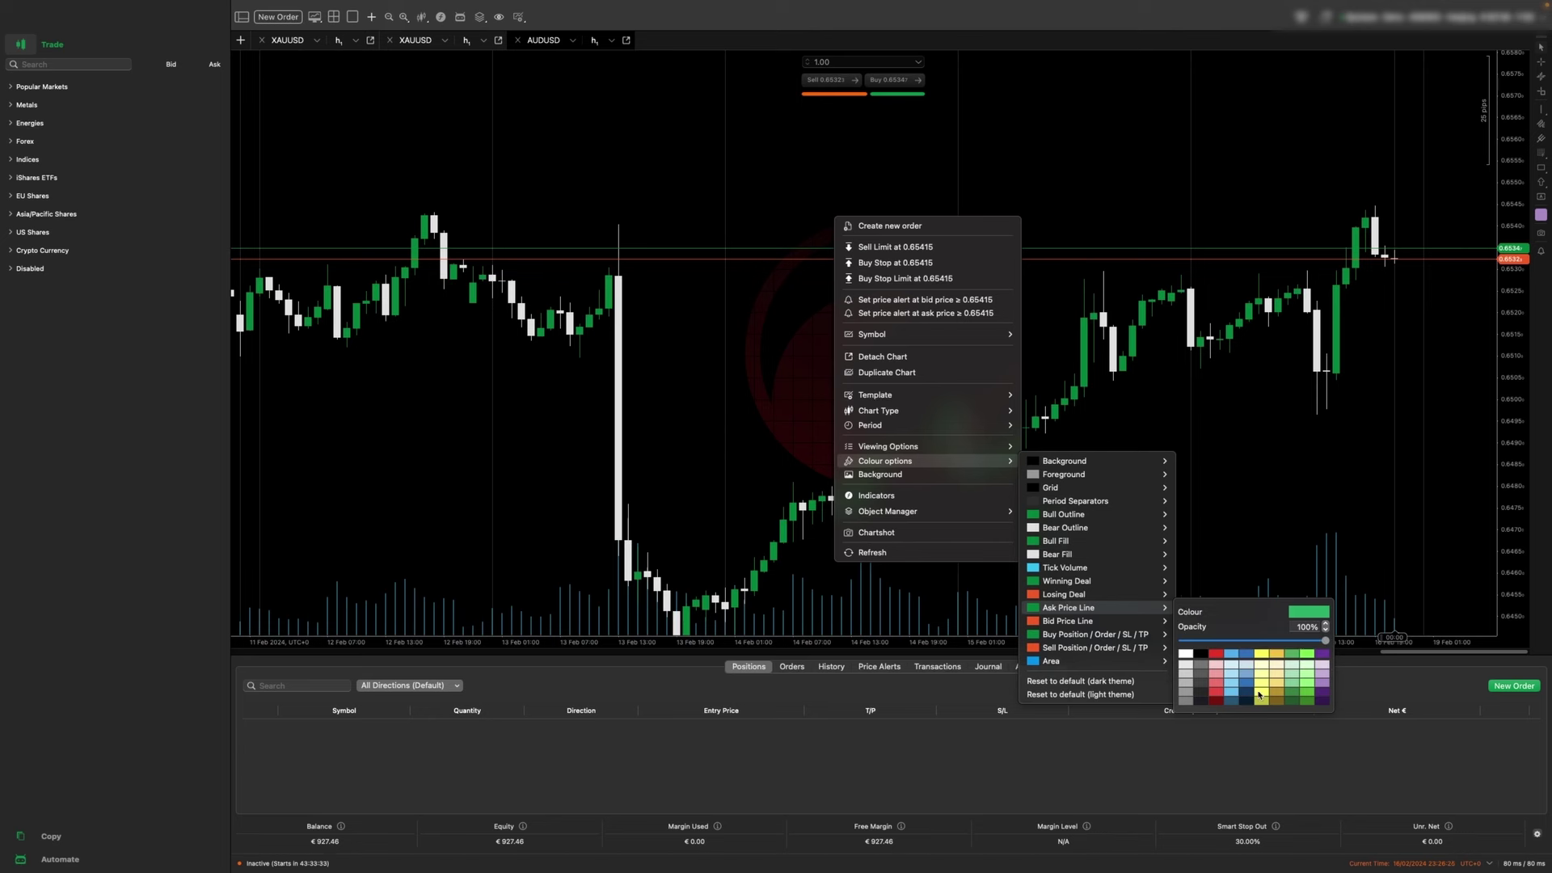
click(1260, 687)
mouse_move(1164, 621)
click(1260, 700)
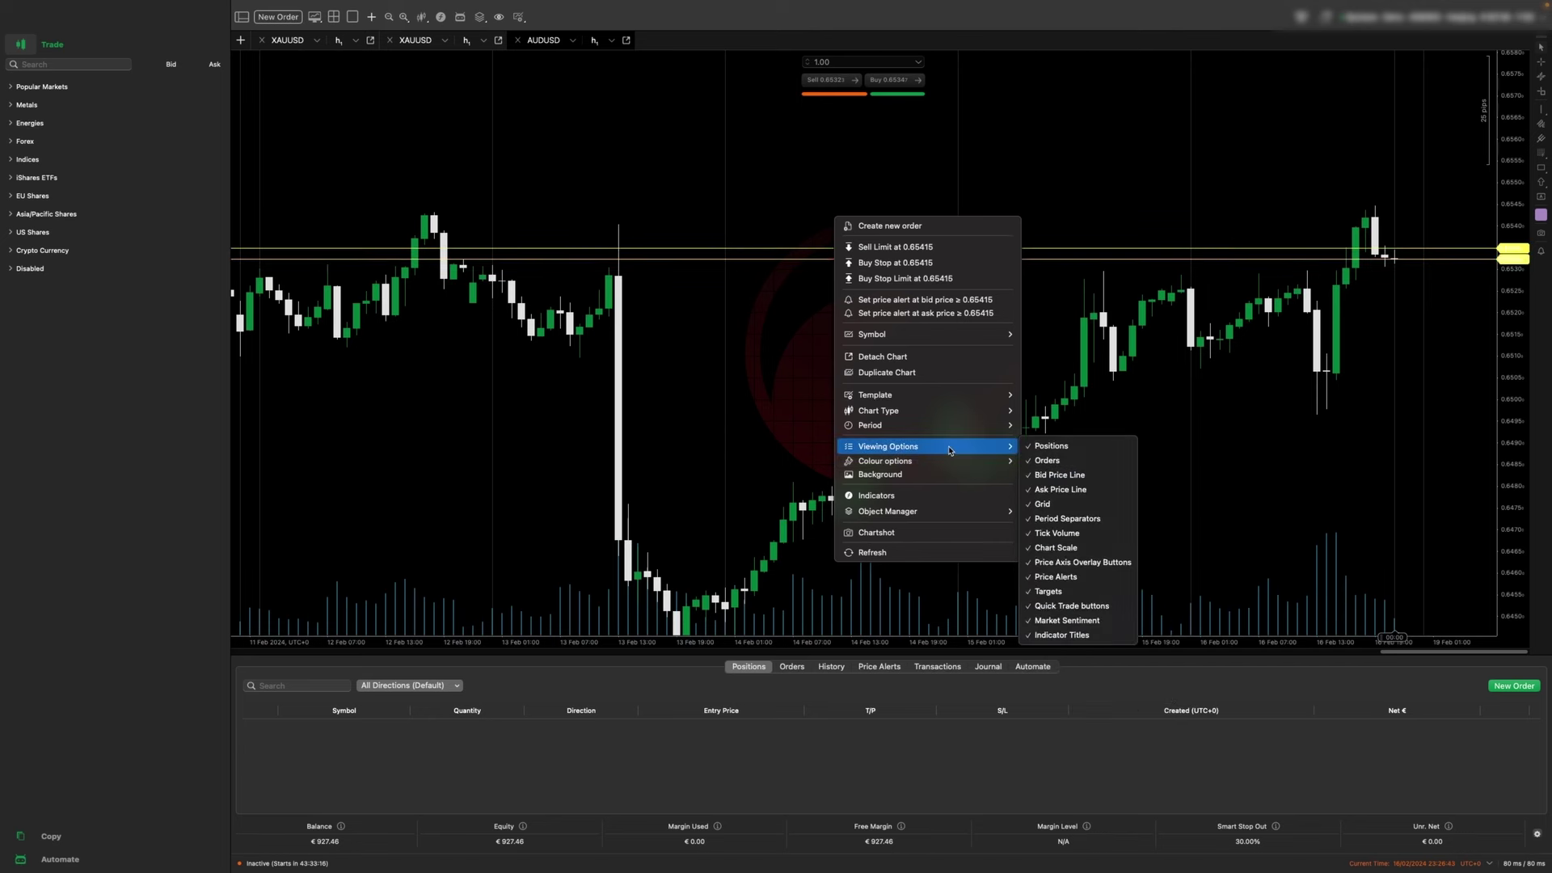
click(1066, 534)
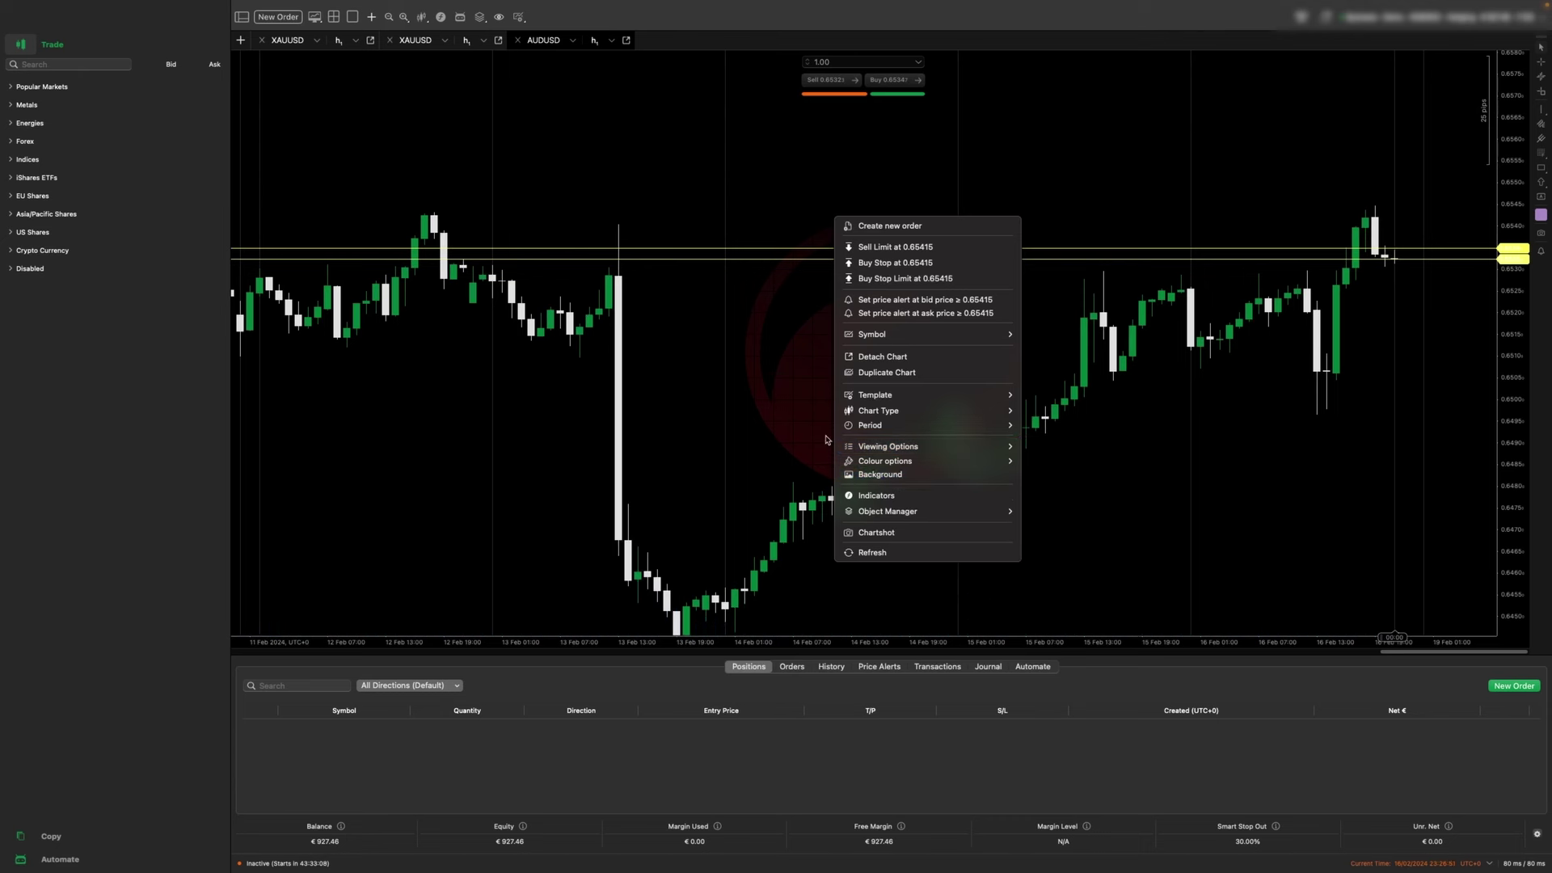
Step: Set the AUDUSD chart's background image to None
click(883, 477)
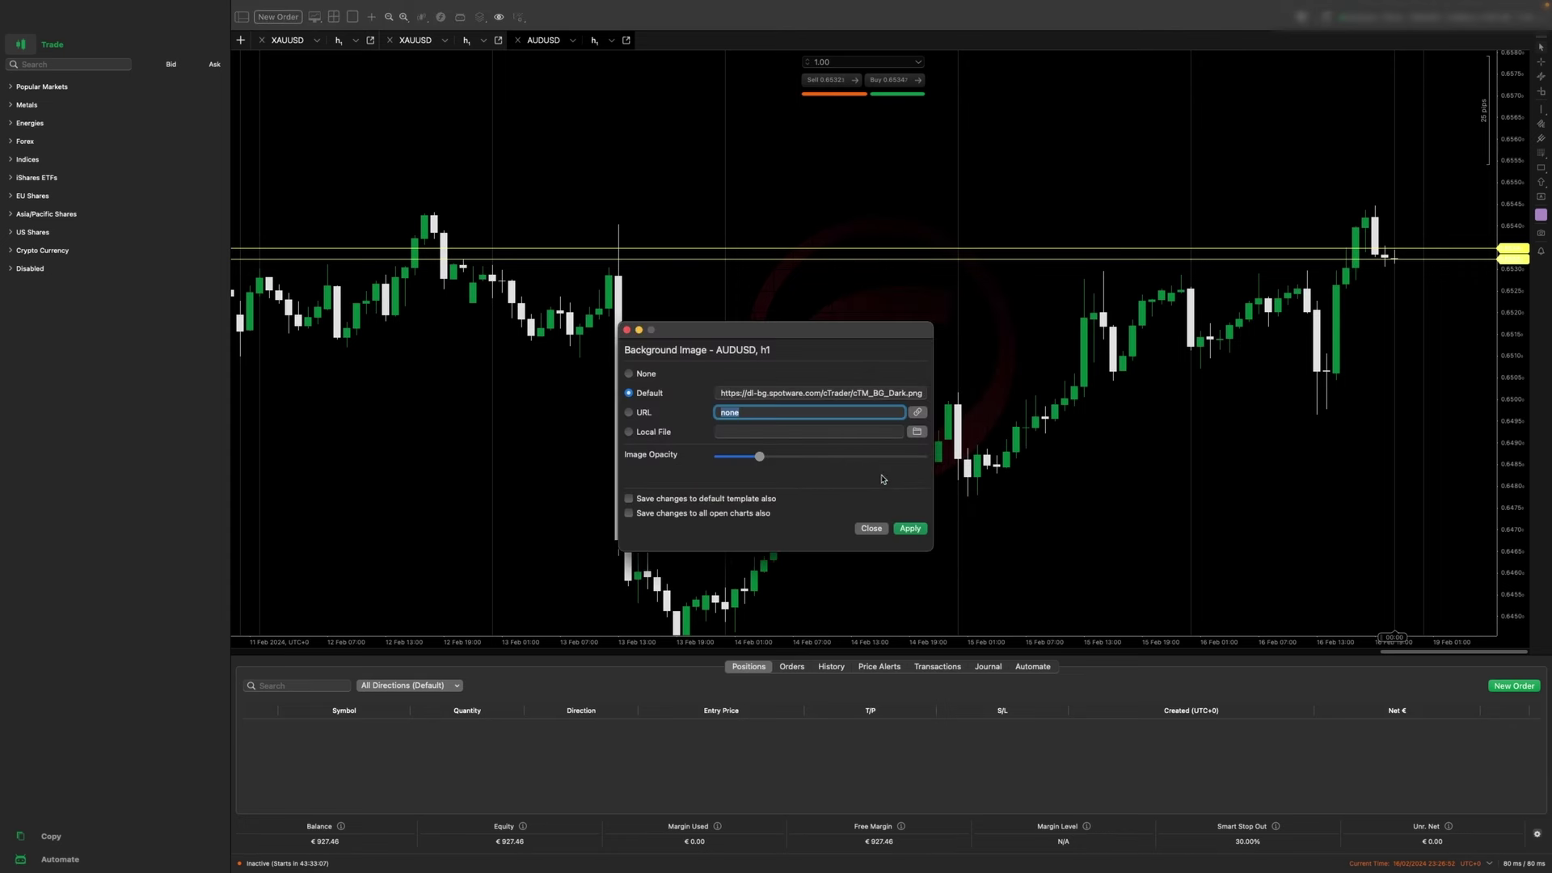
click(627, 376)
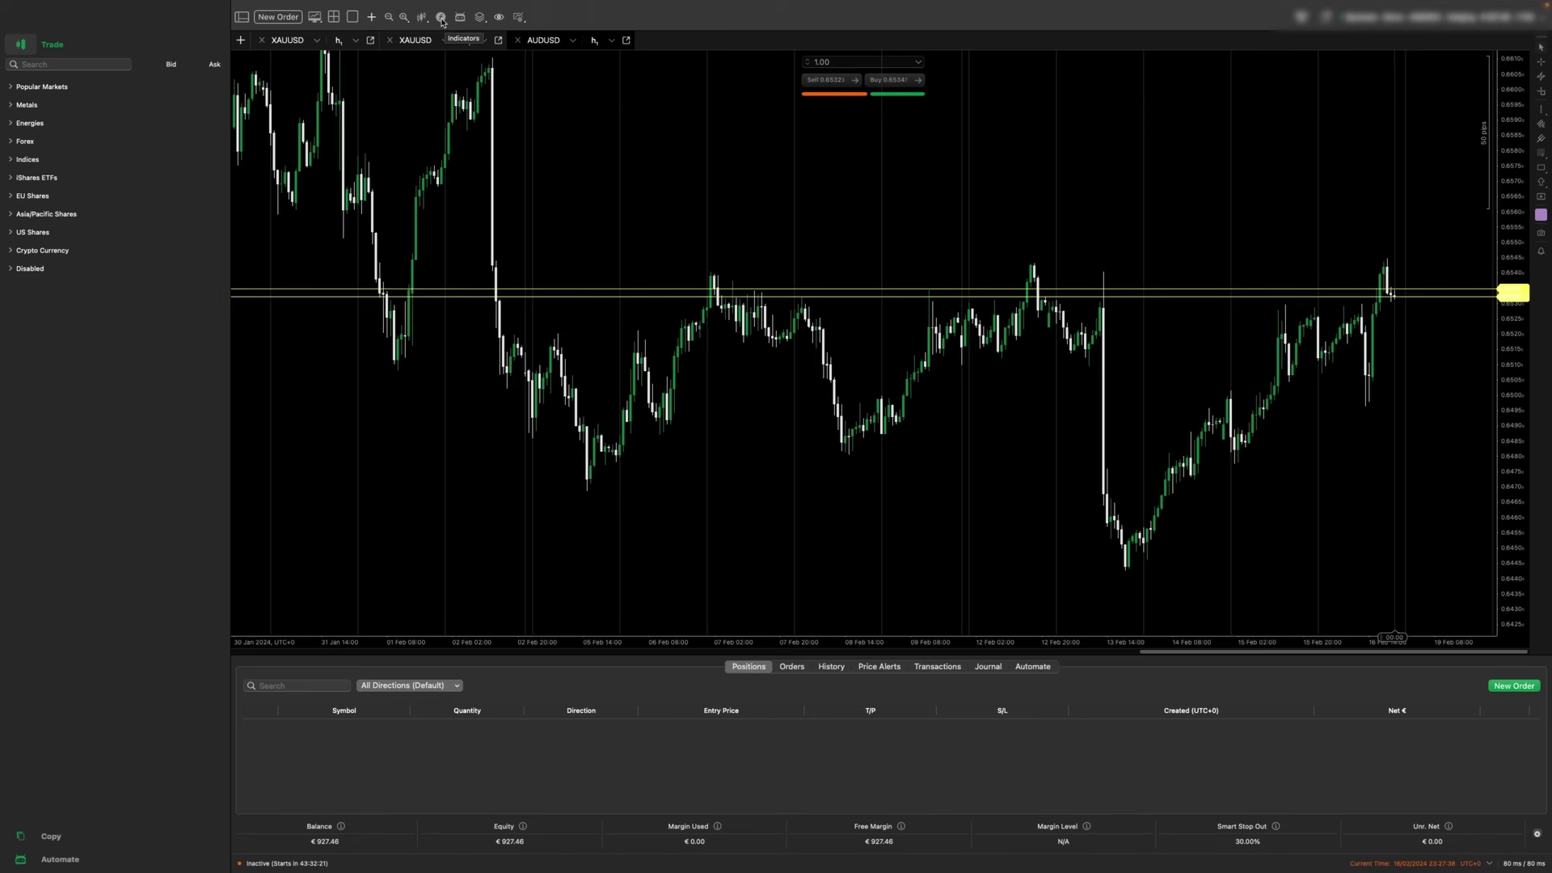
click(441, 18)
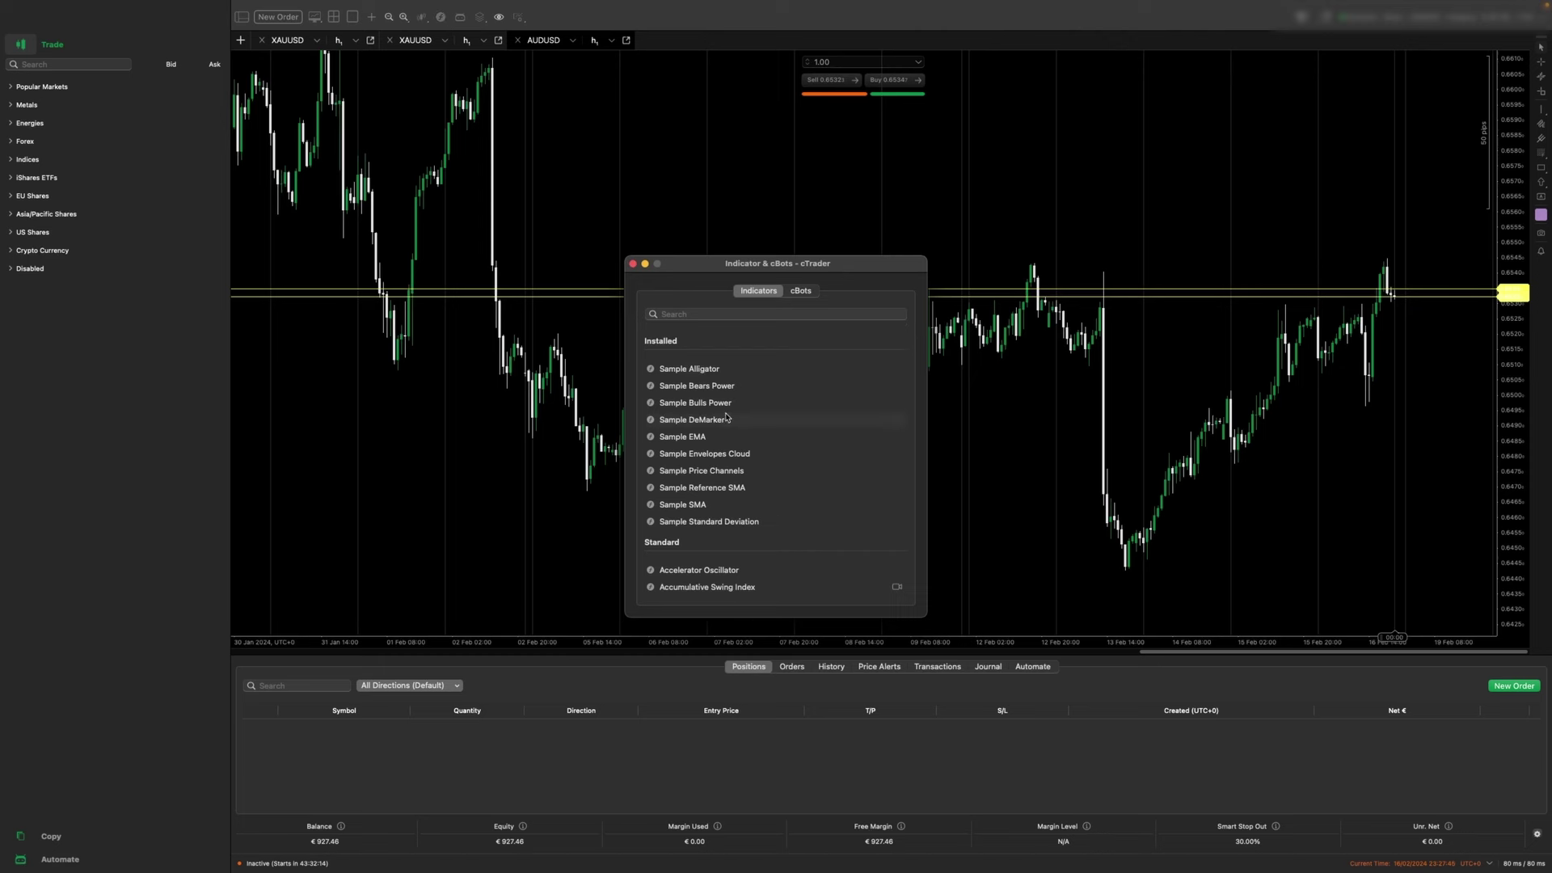
scroll(724, 409, down, 2)
scroll(726, 417, down, 3)
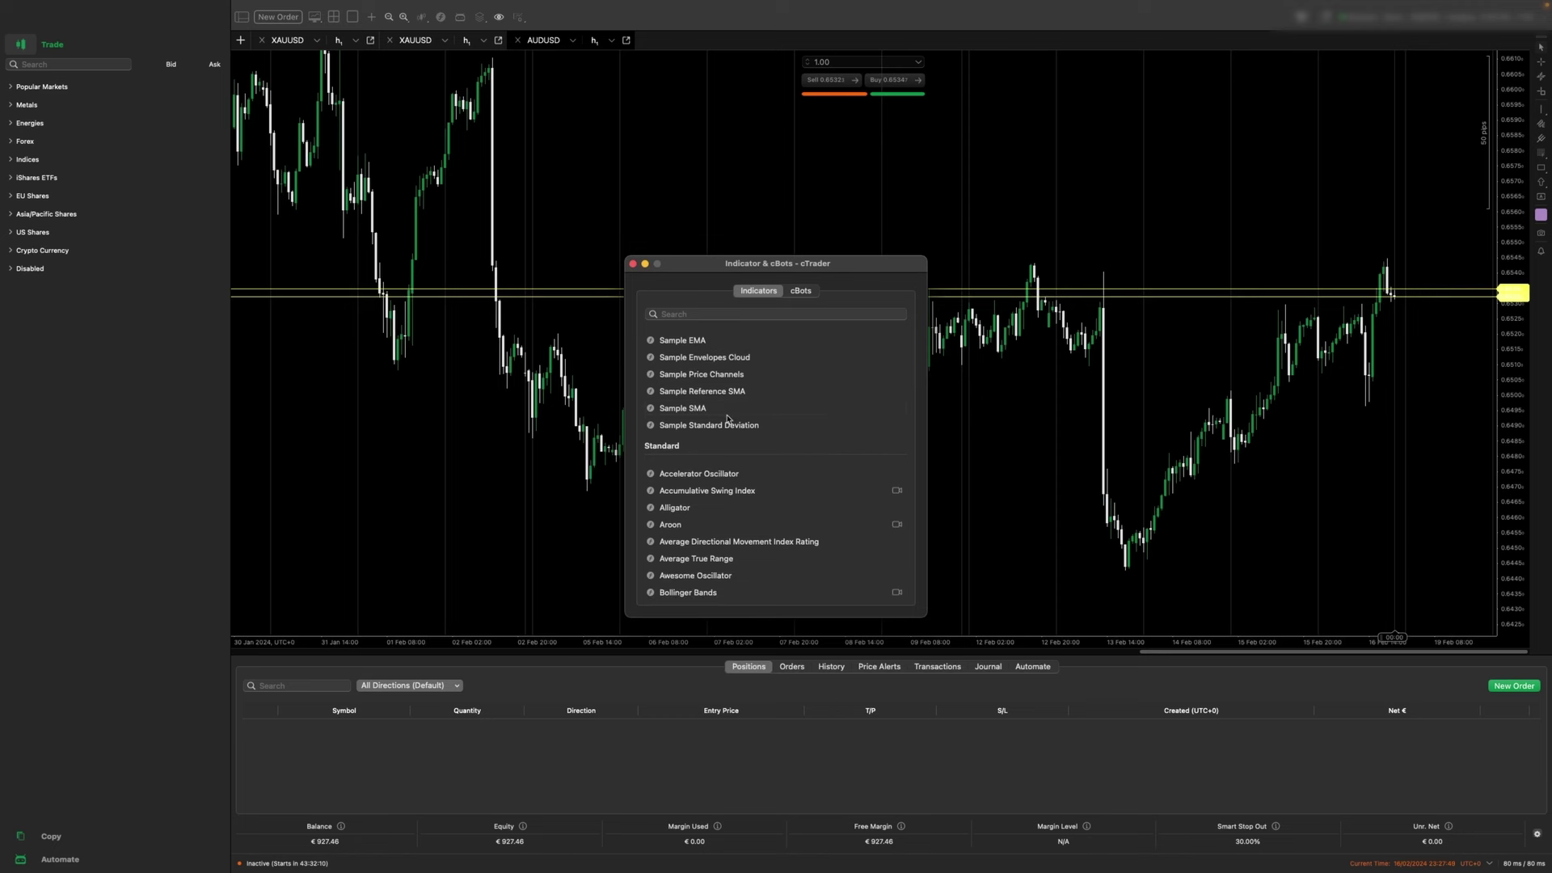
scroll(727, 420, down, 2)
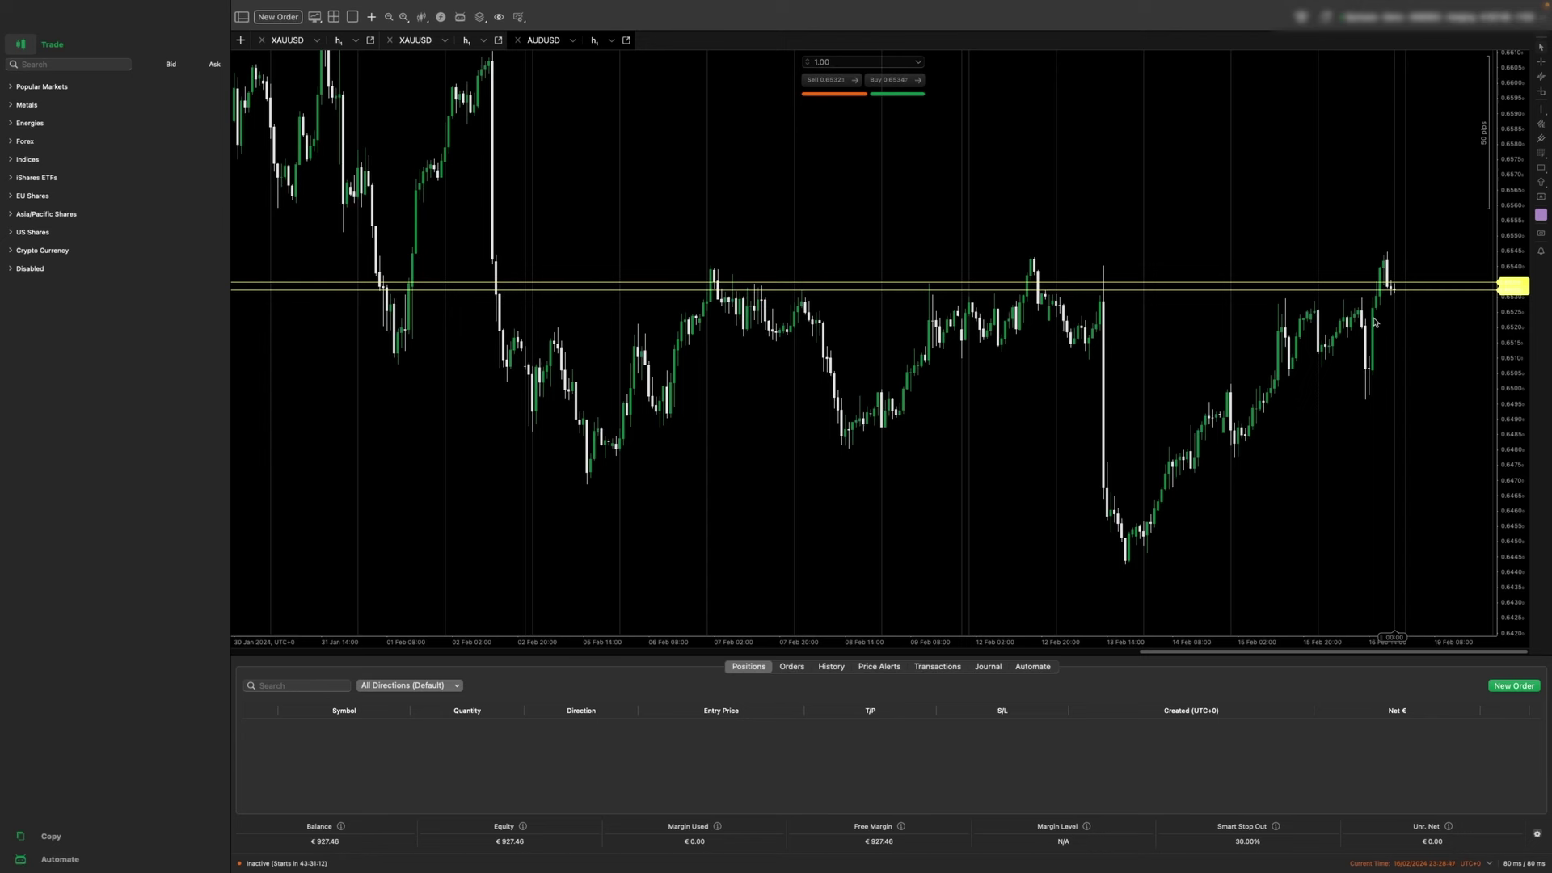
Step: Place a 1.00-lot AUDUSD buy limit order at 0.65243 from the chart menu
right_click(1384, 318)
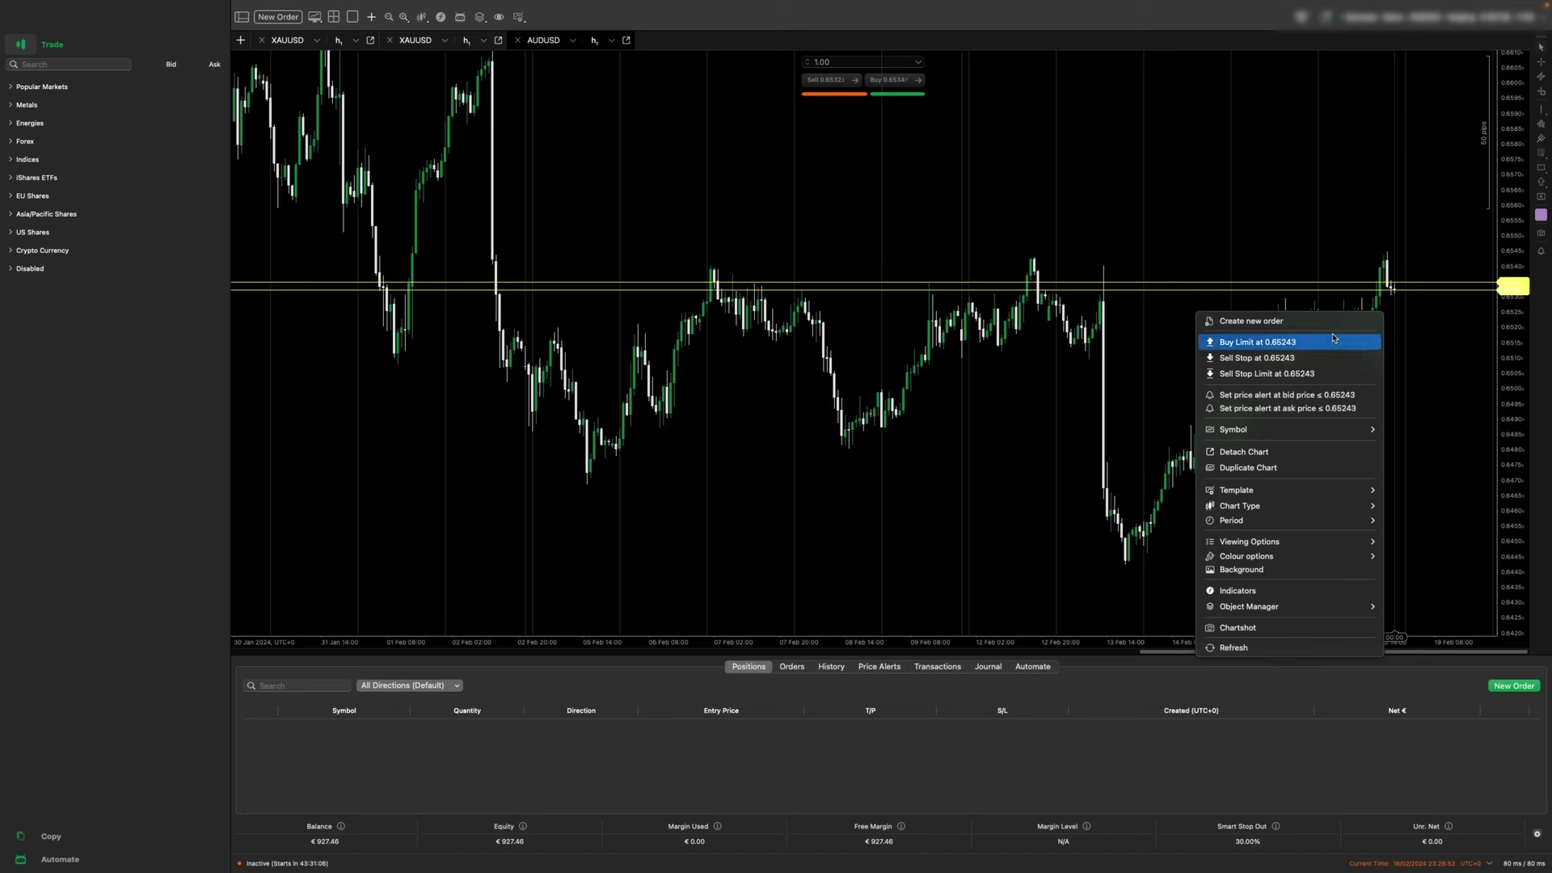
click(1245, 346)
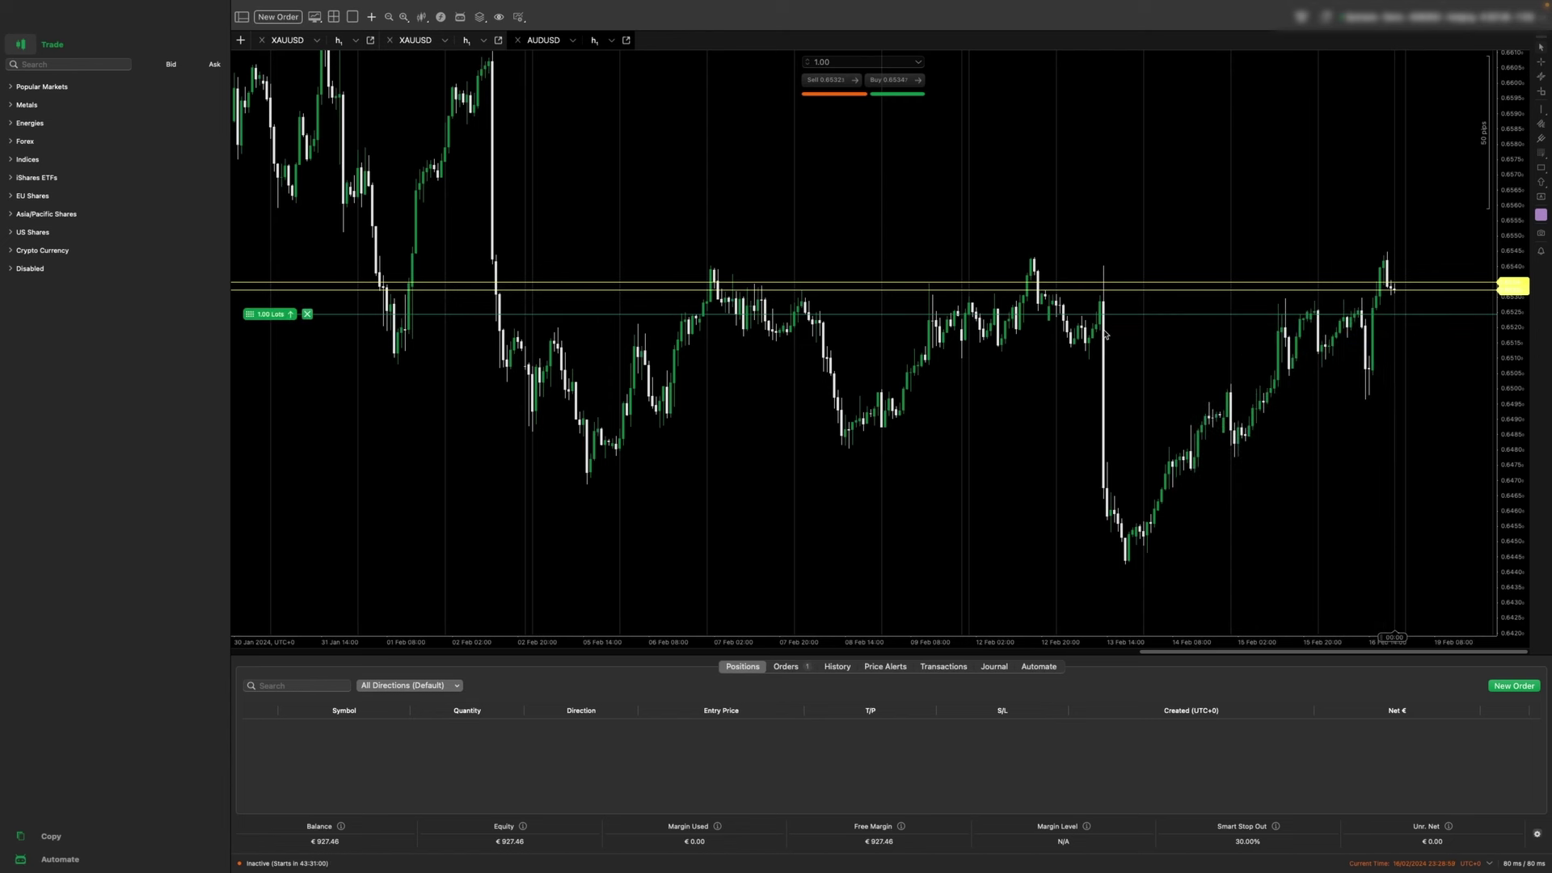
mouse_move(292, 320)
Step: Add a stop loss at 0.65047 and a take profit at 0.65525 to the buy limit
click(249, 333)
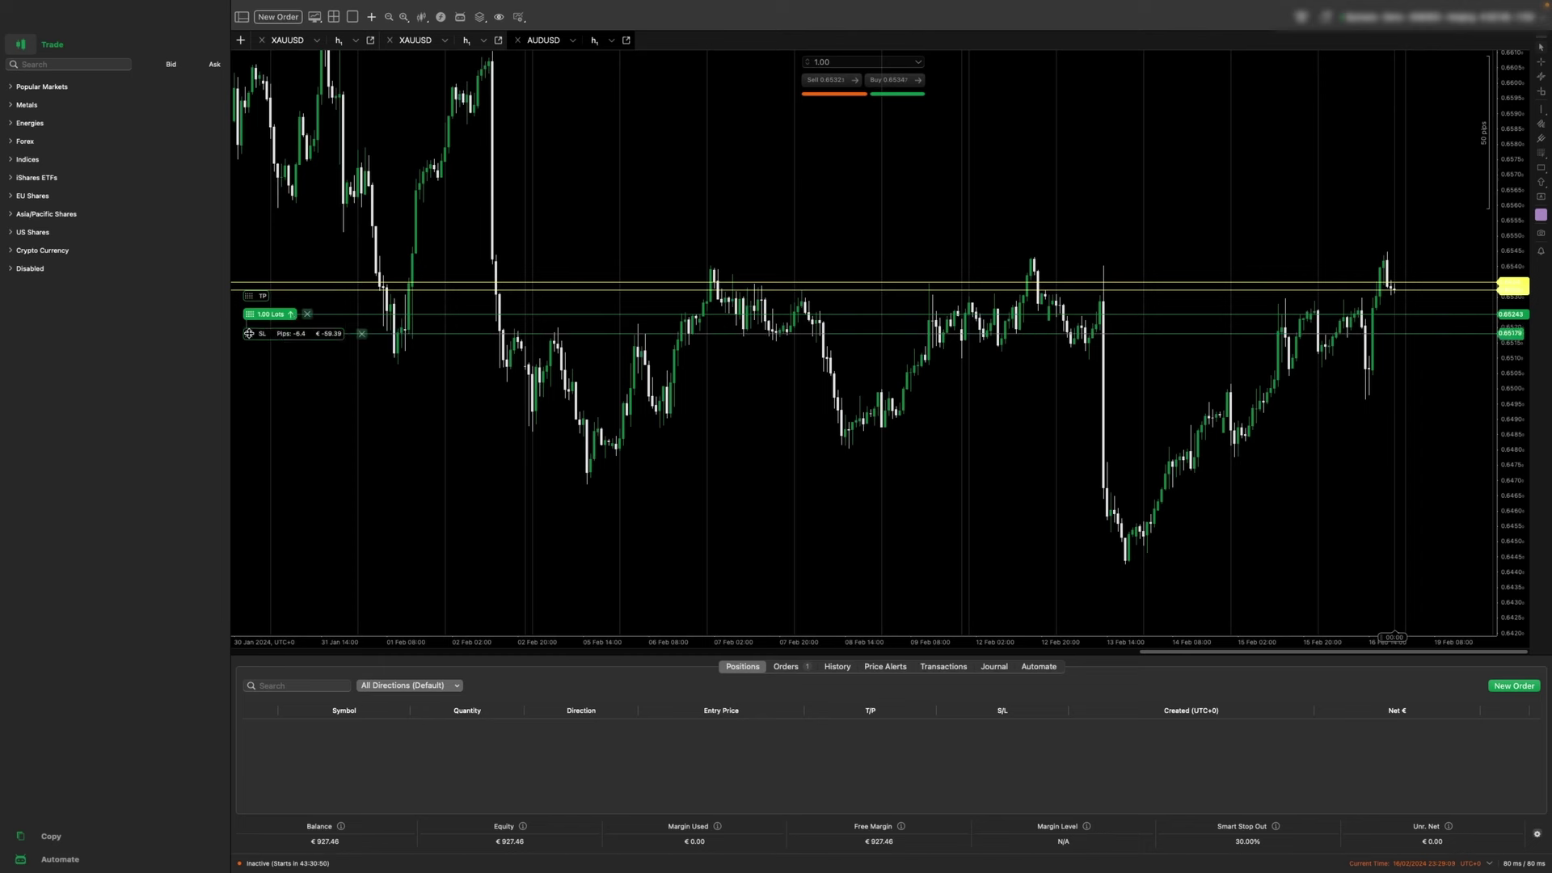
drag(249, 333, 249, 374)
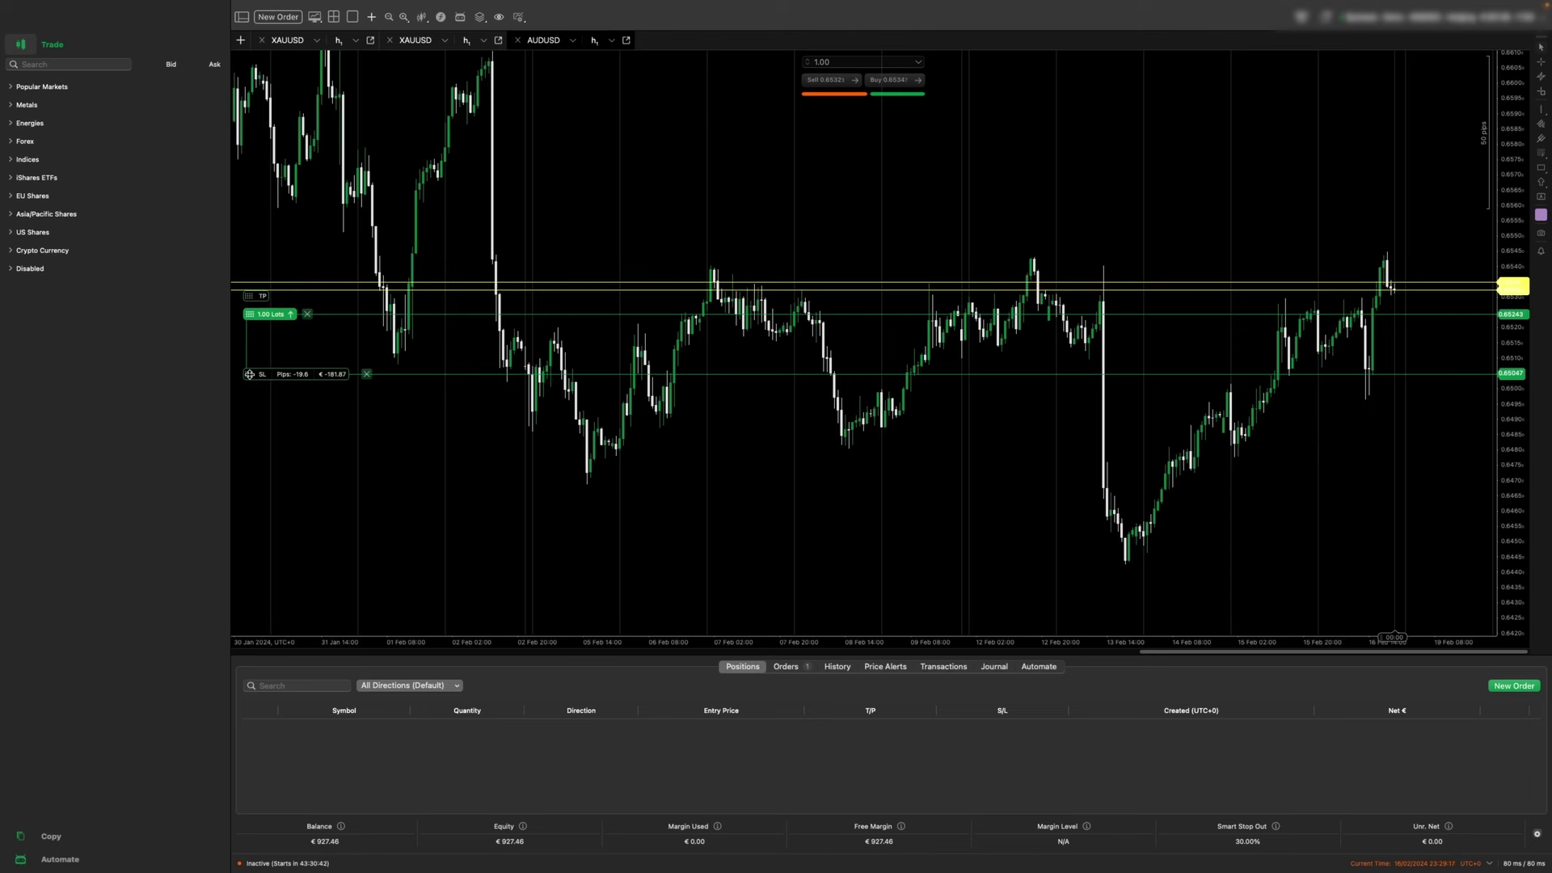
drag(249, 373, 248, 373)
drag(248, 297, 252, 191)
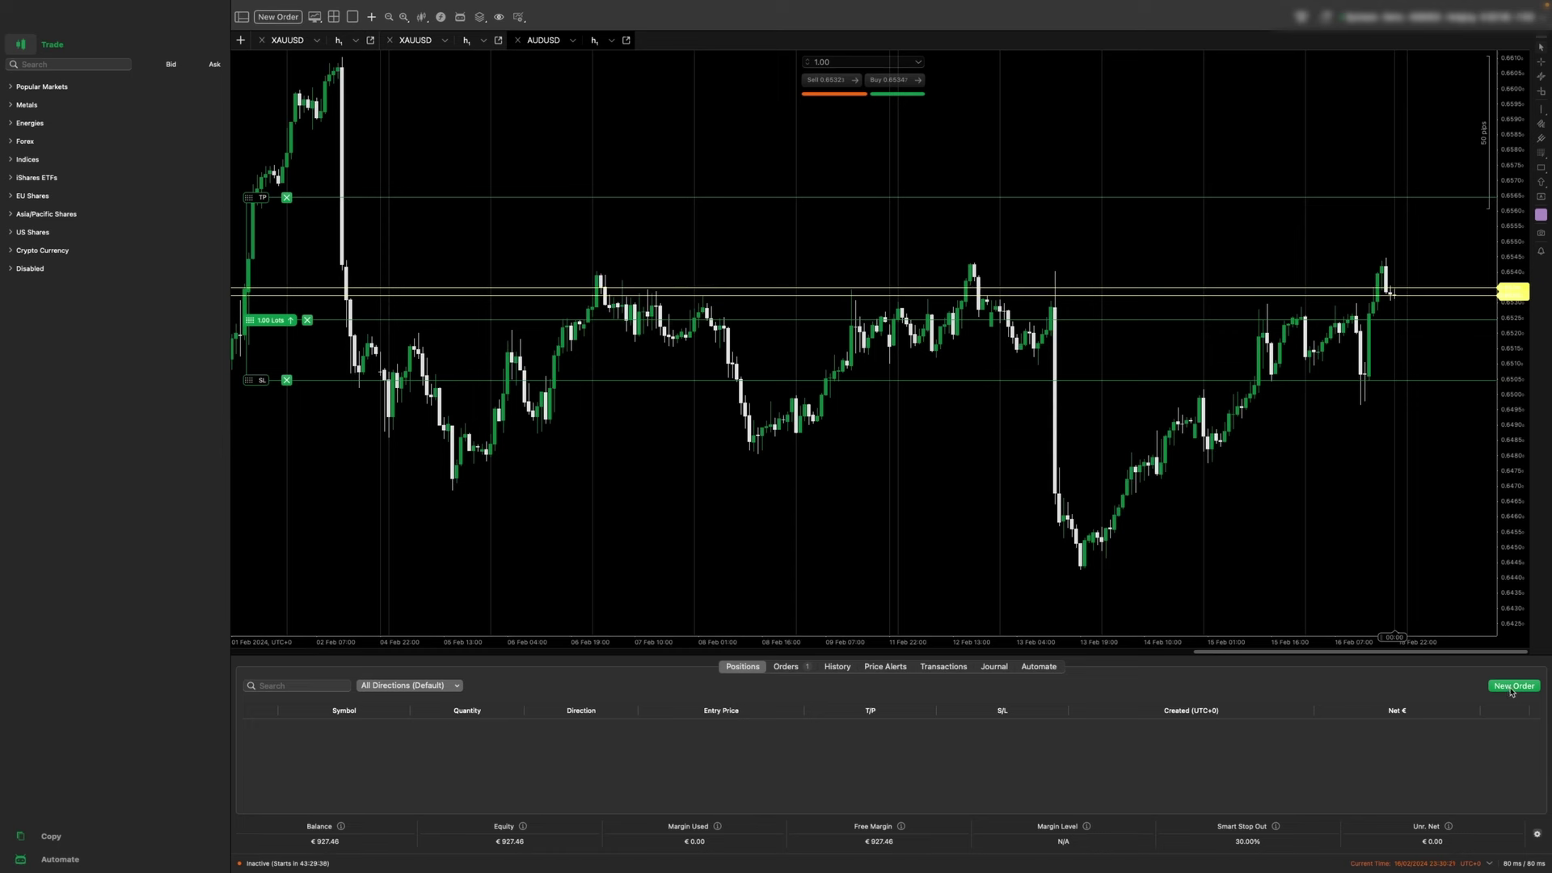
Step: Create a new 1.00-lot AUDUSD sell limit order with entry price 0.68250
click(1510, 687)
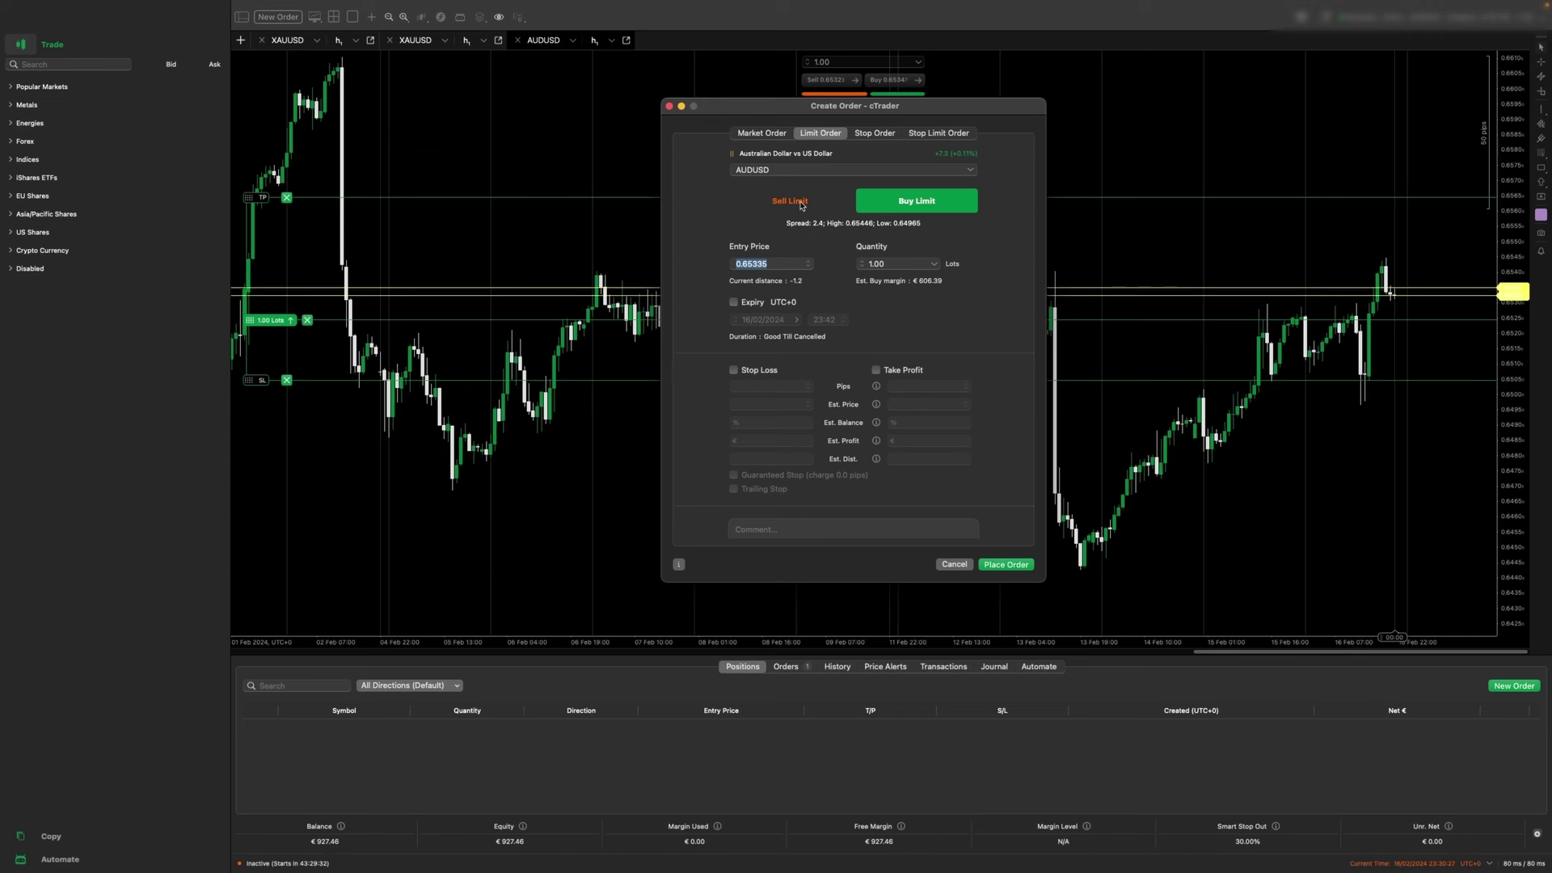
click(788, 202)
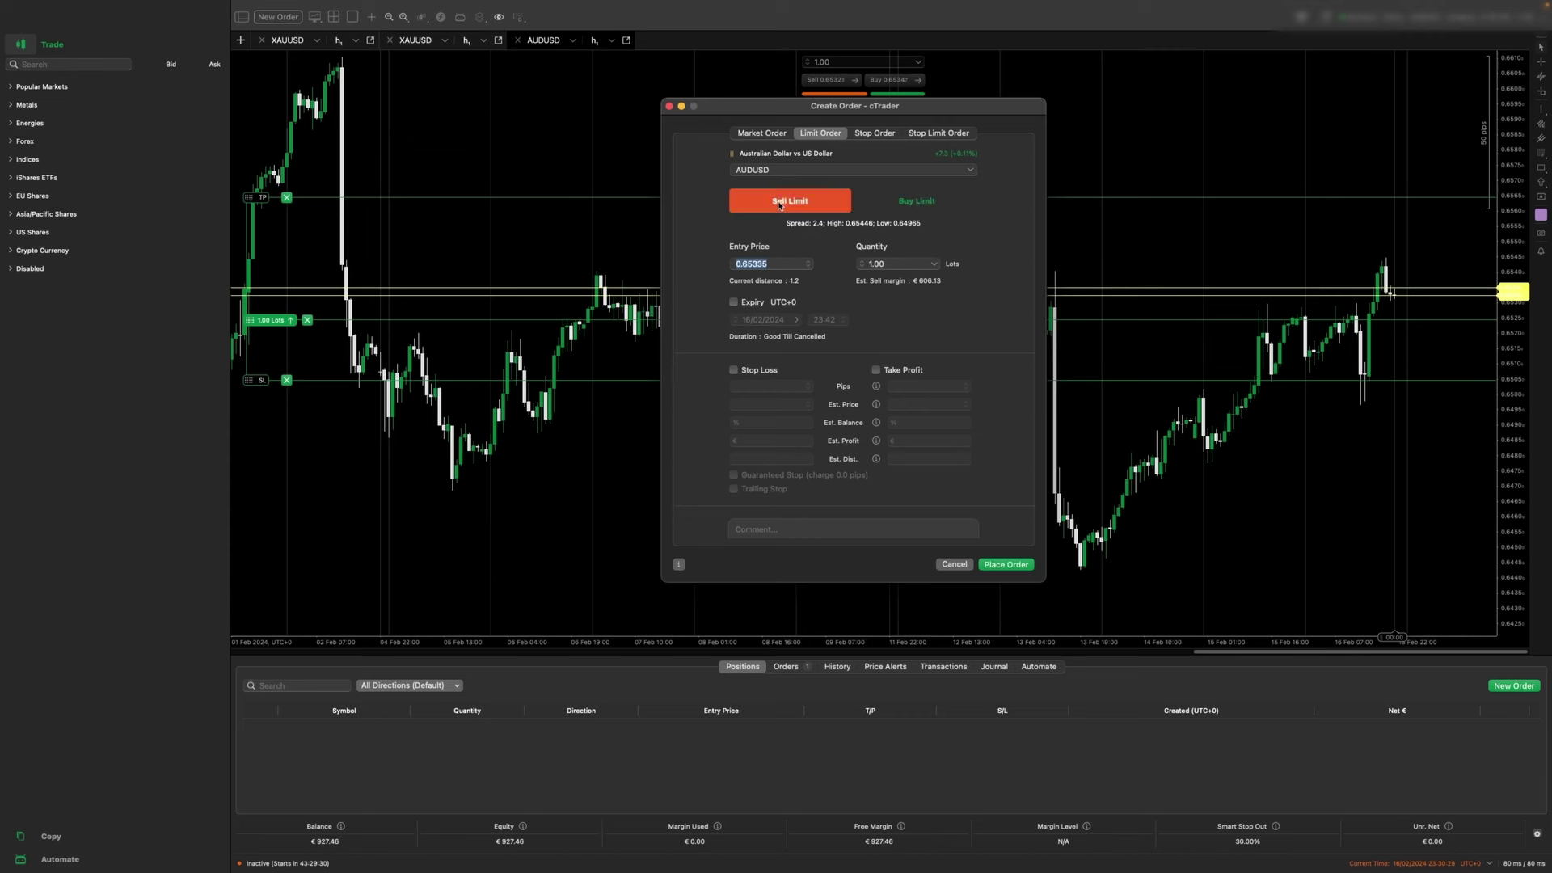
click(762, 134)
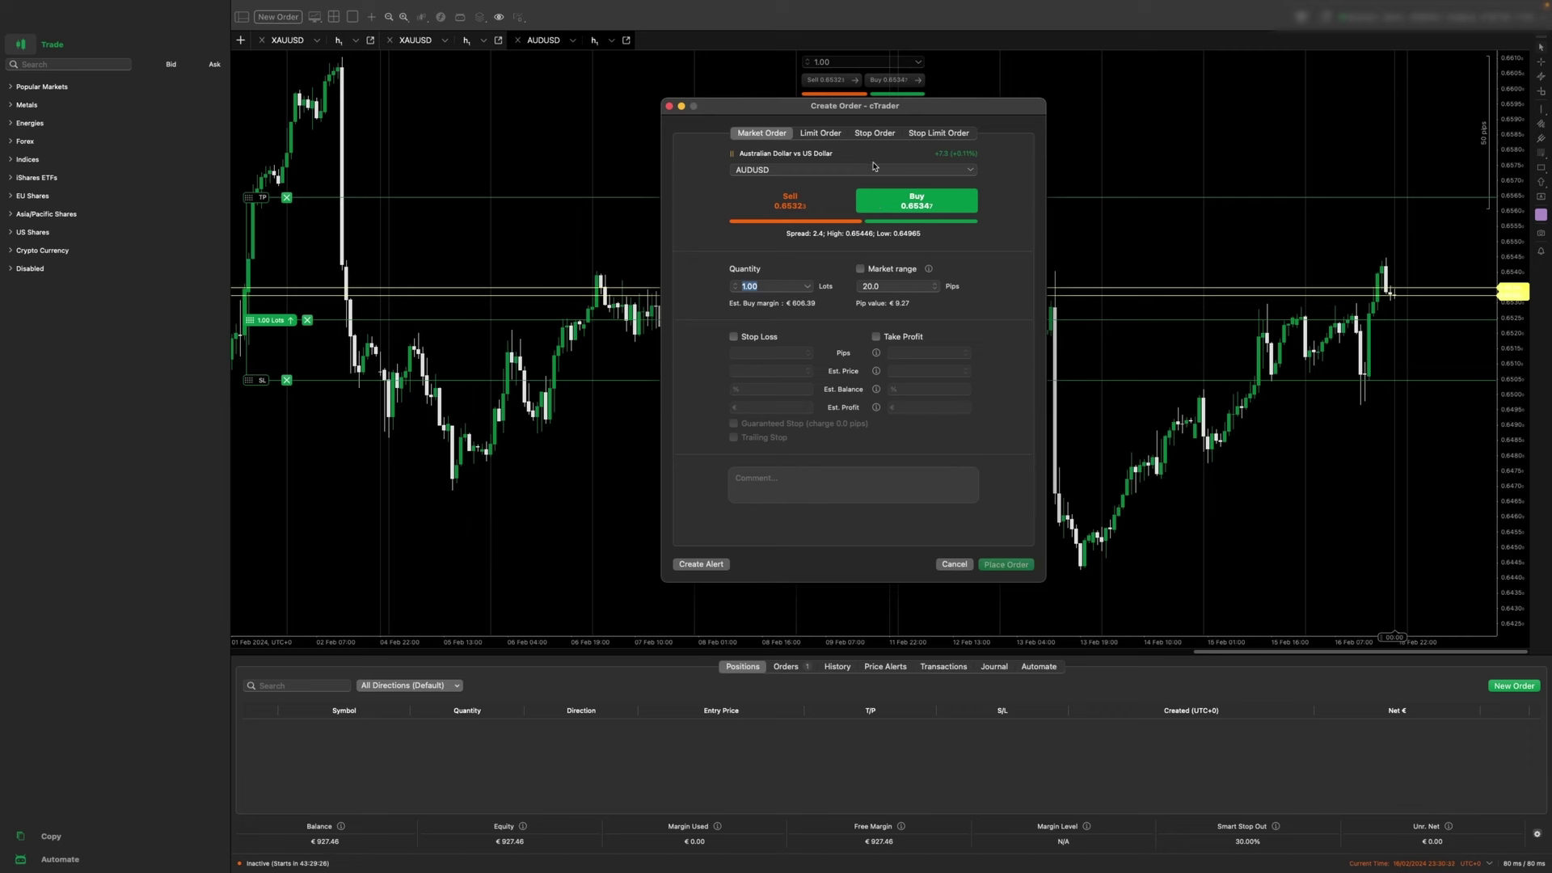
click(830, 136)
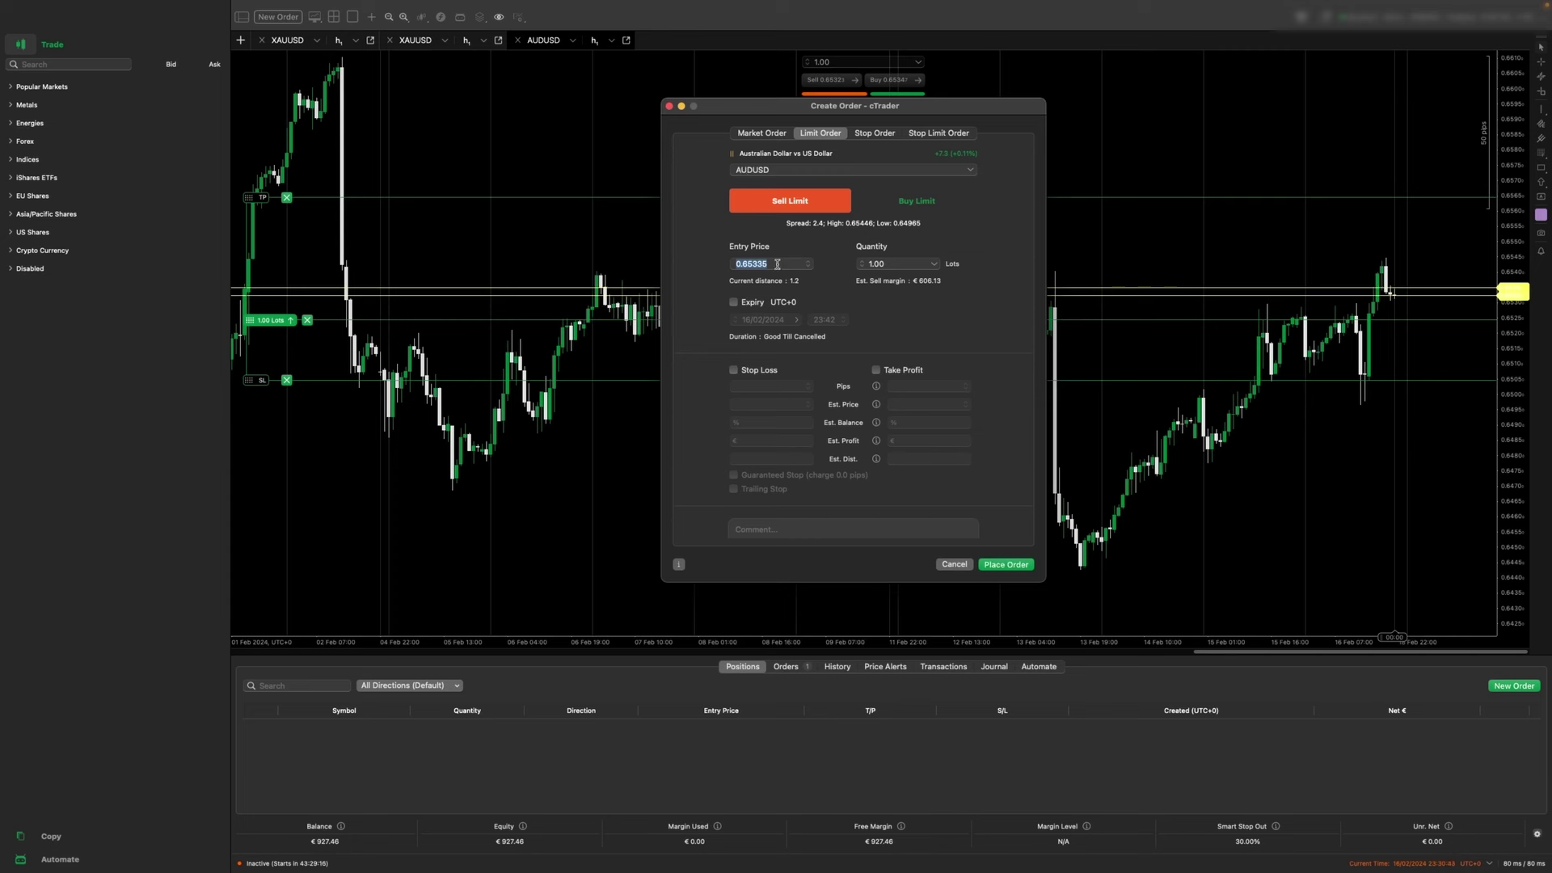
text(0)
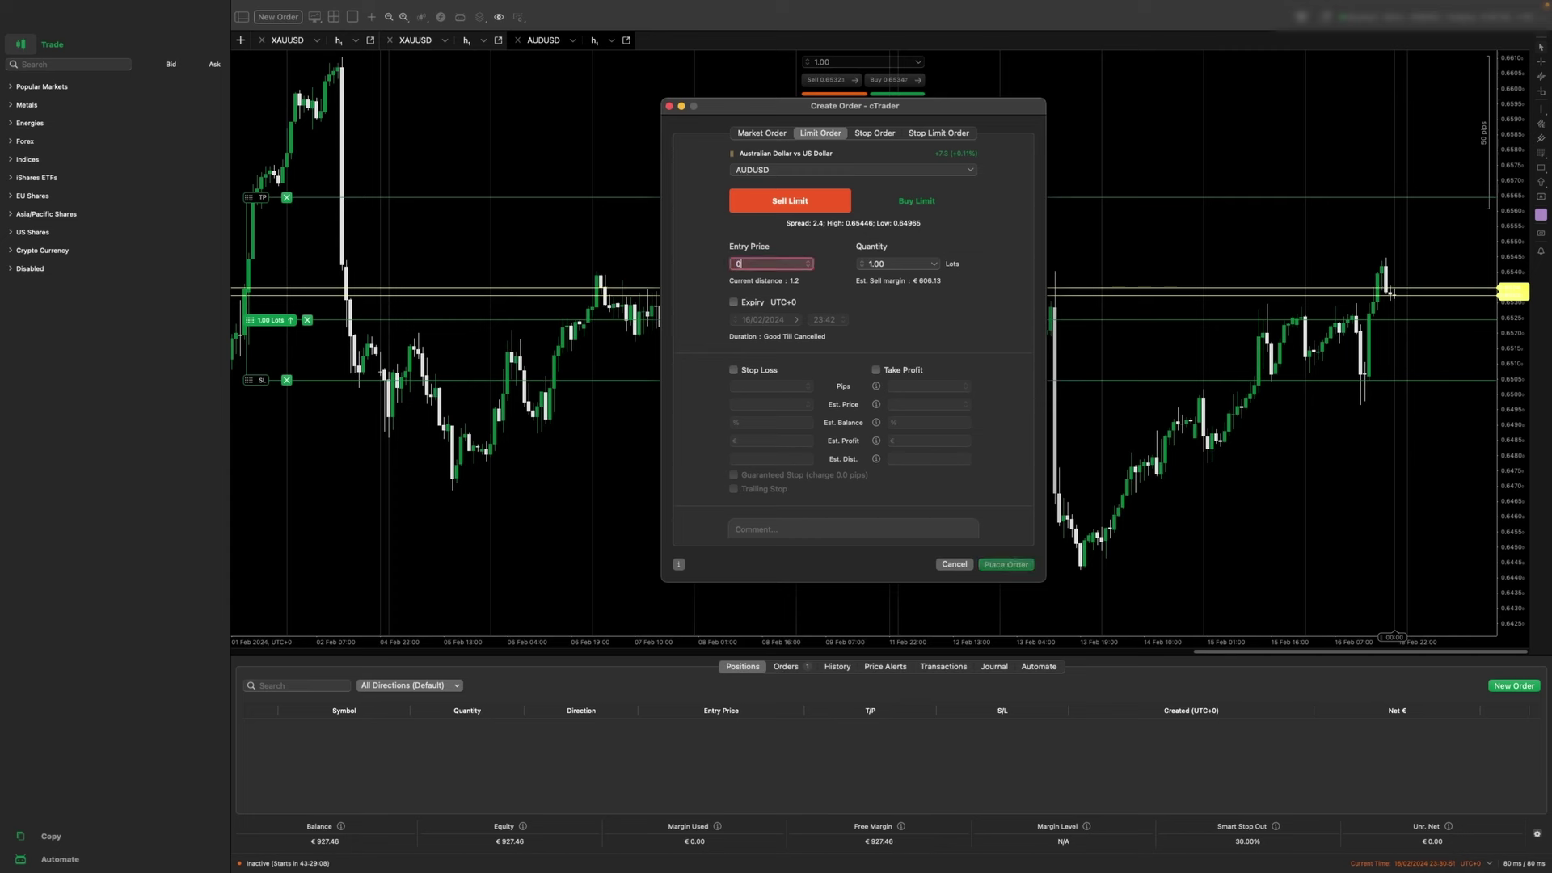
text(.682)
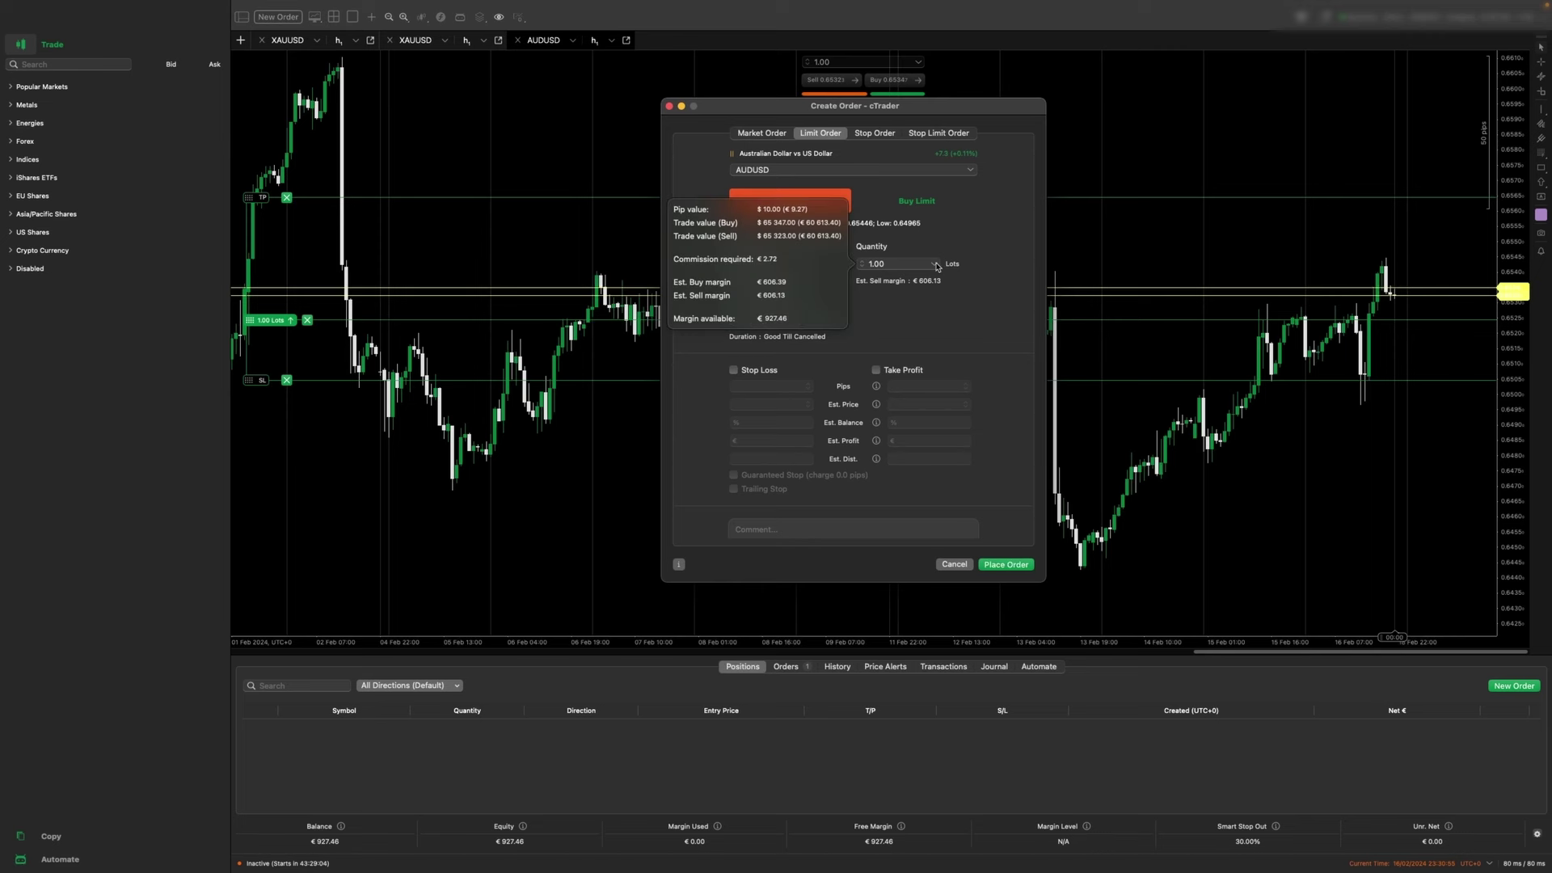
key(Return)
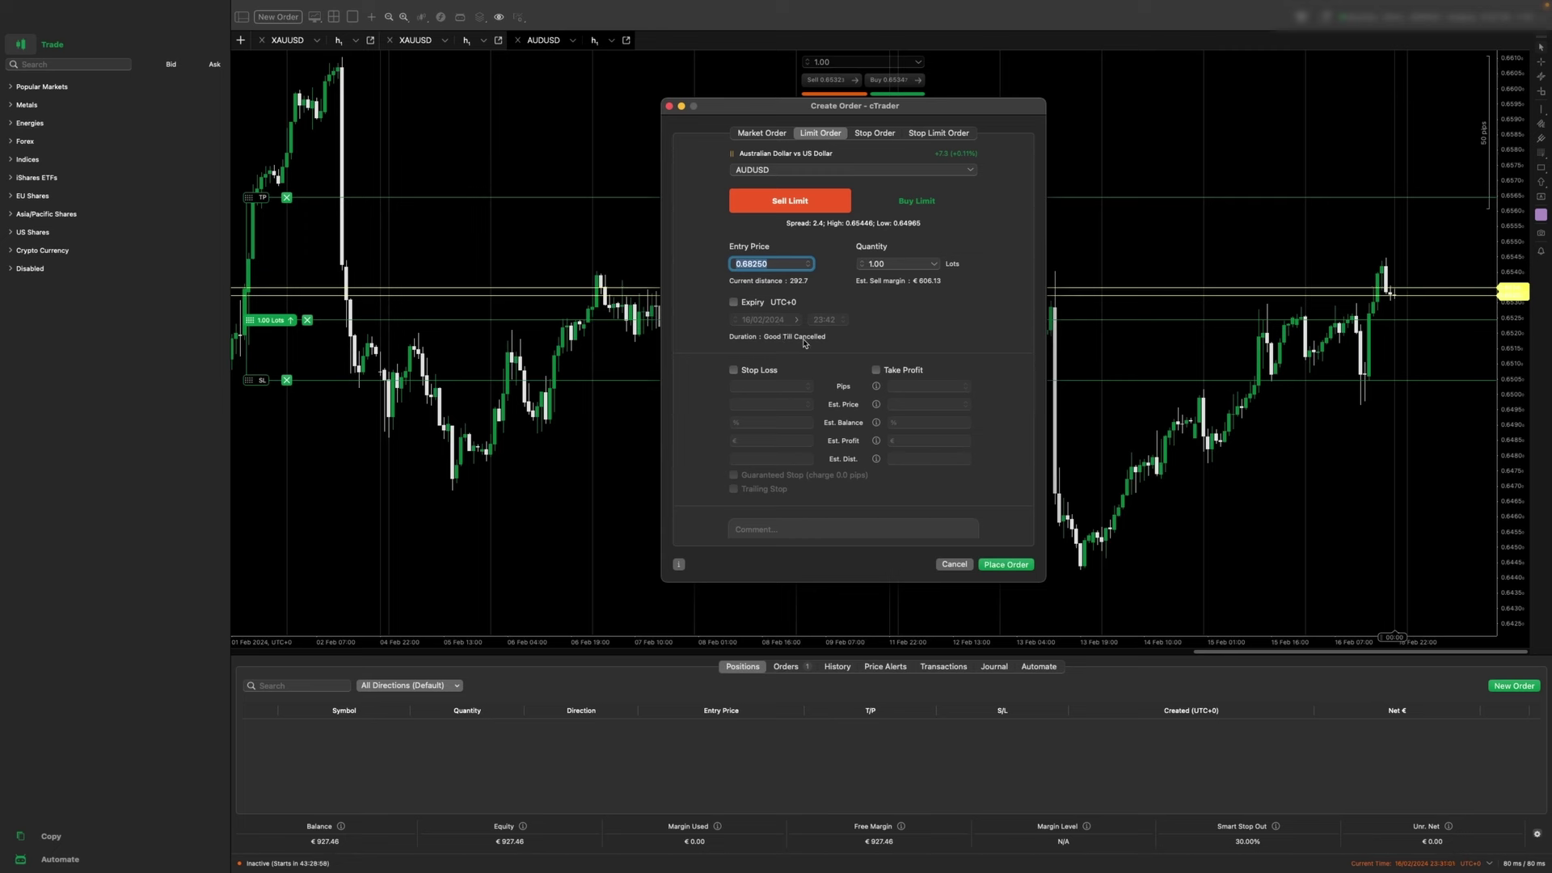
Step: Enable a 15 stop loss and take profit, then place the 0.68250 sell limit
click(841, 374)
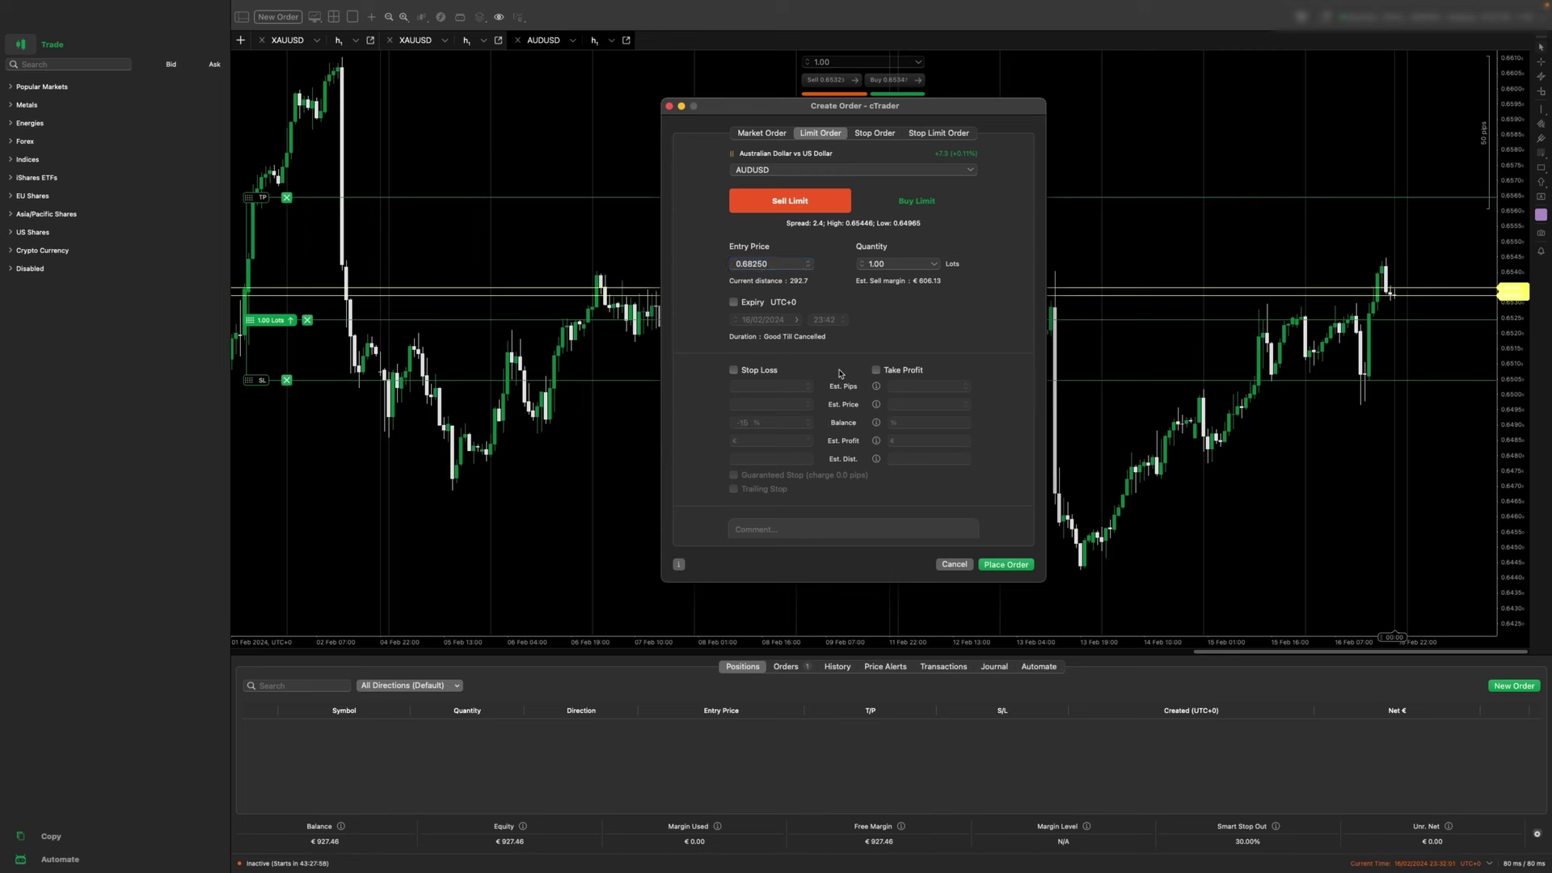
click(734, 370)
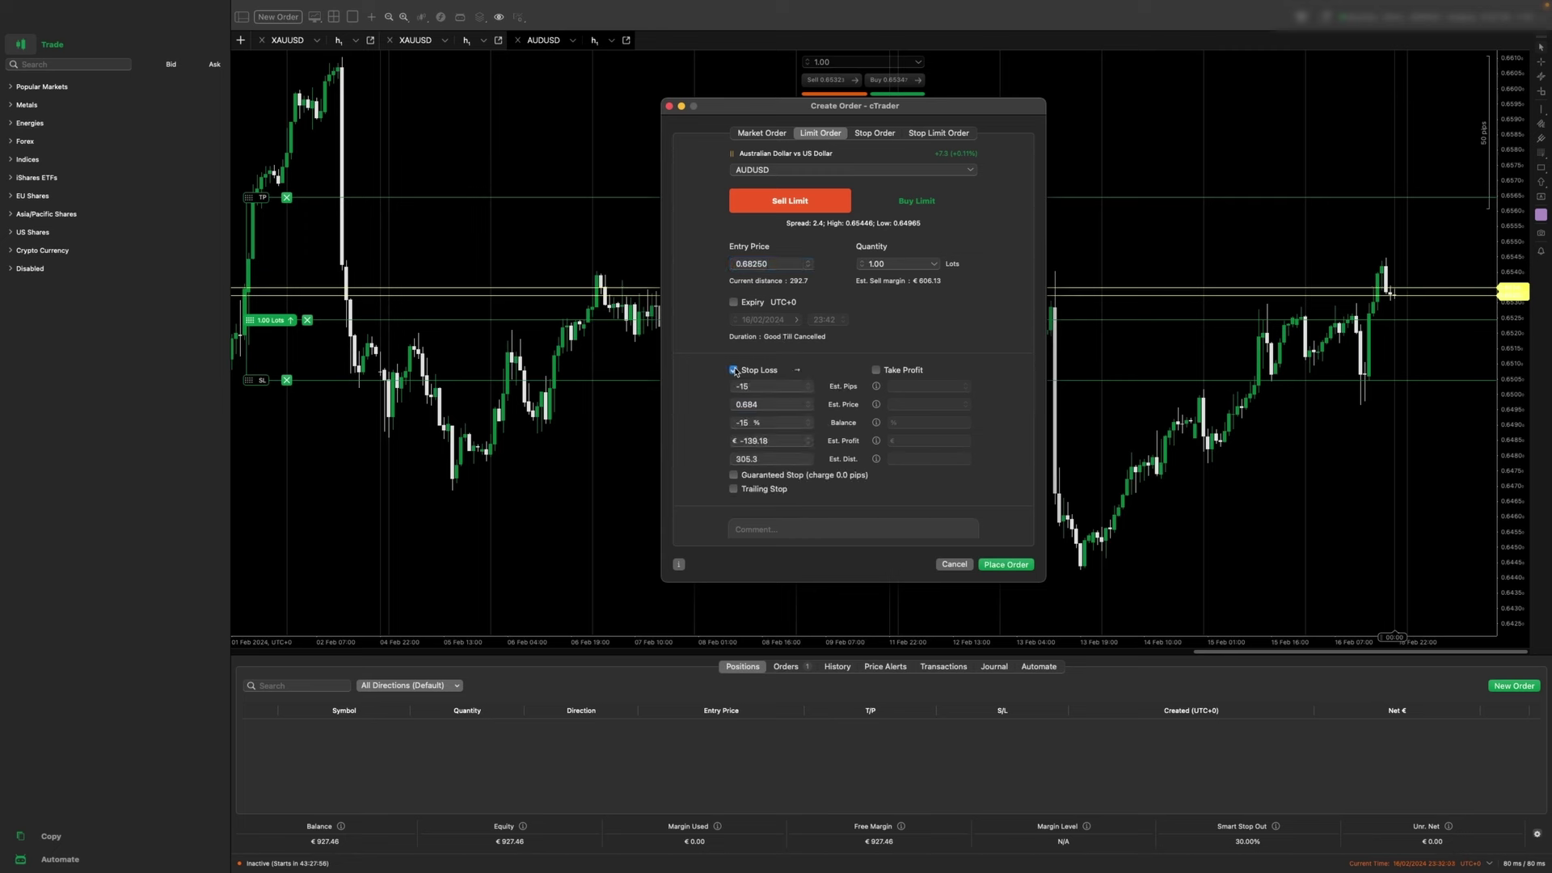
click(757, 421)
click(876, 370)
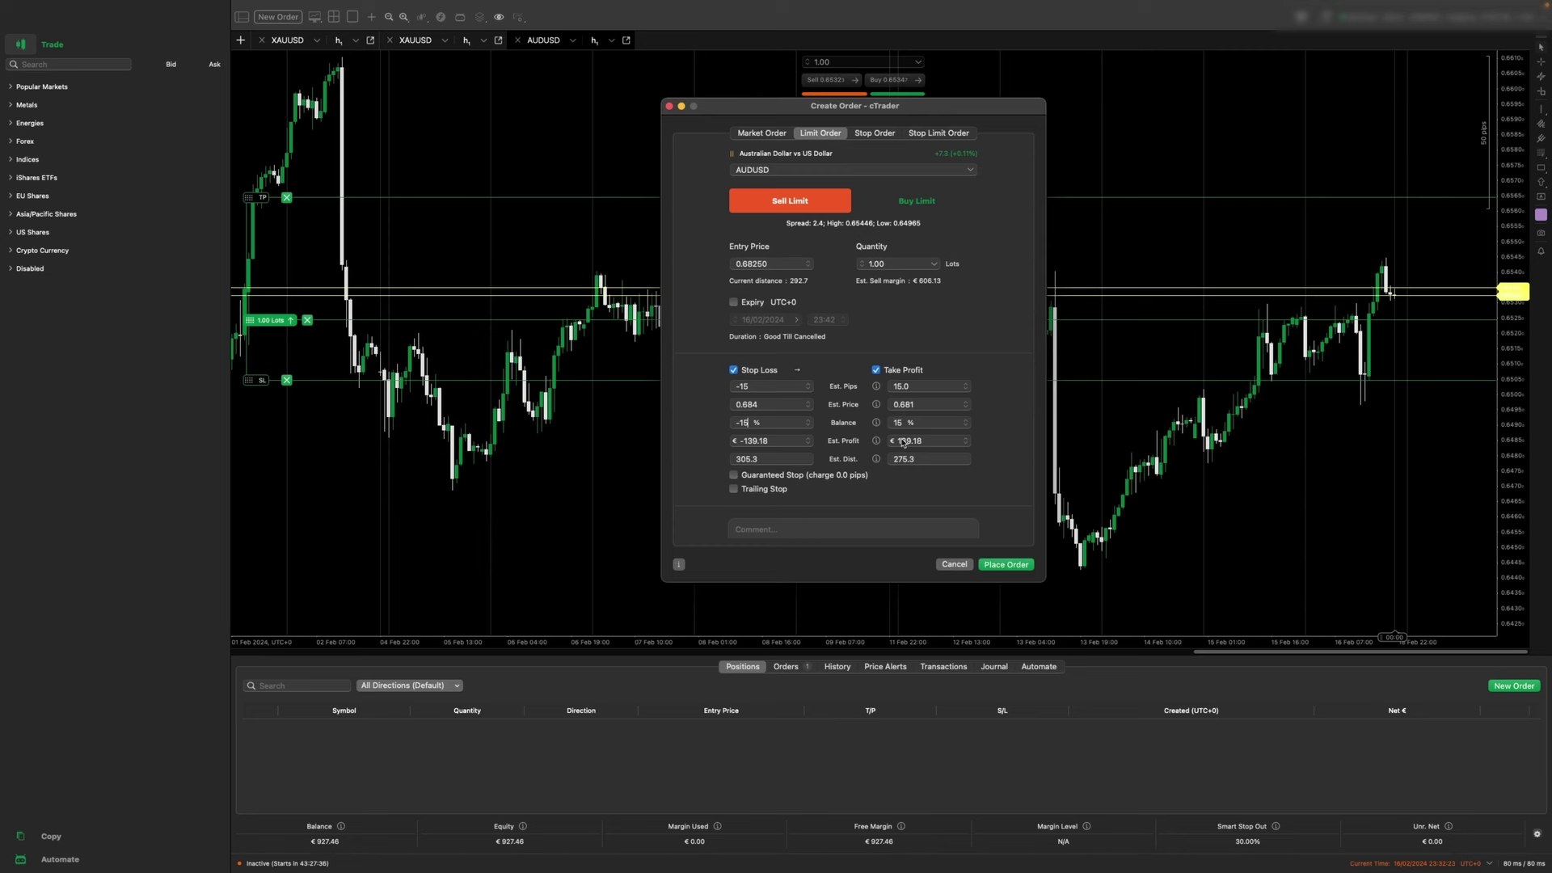
click(994, 566)
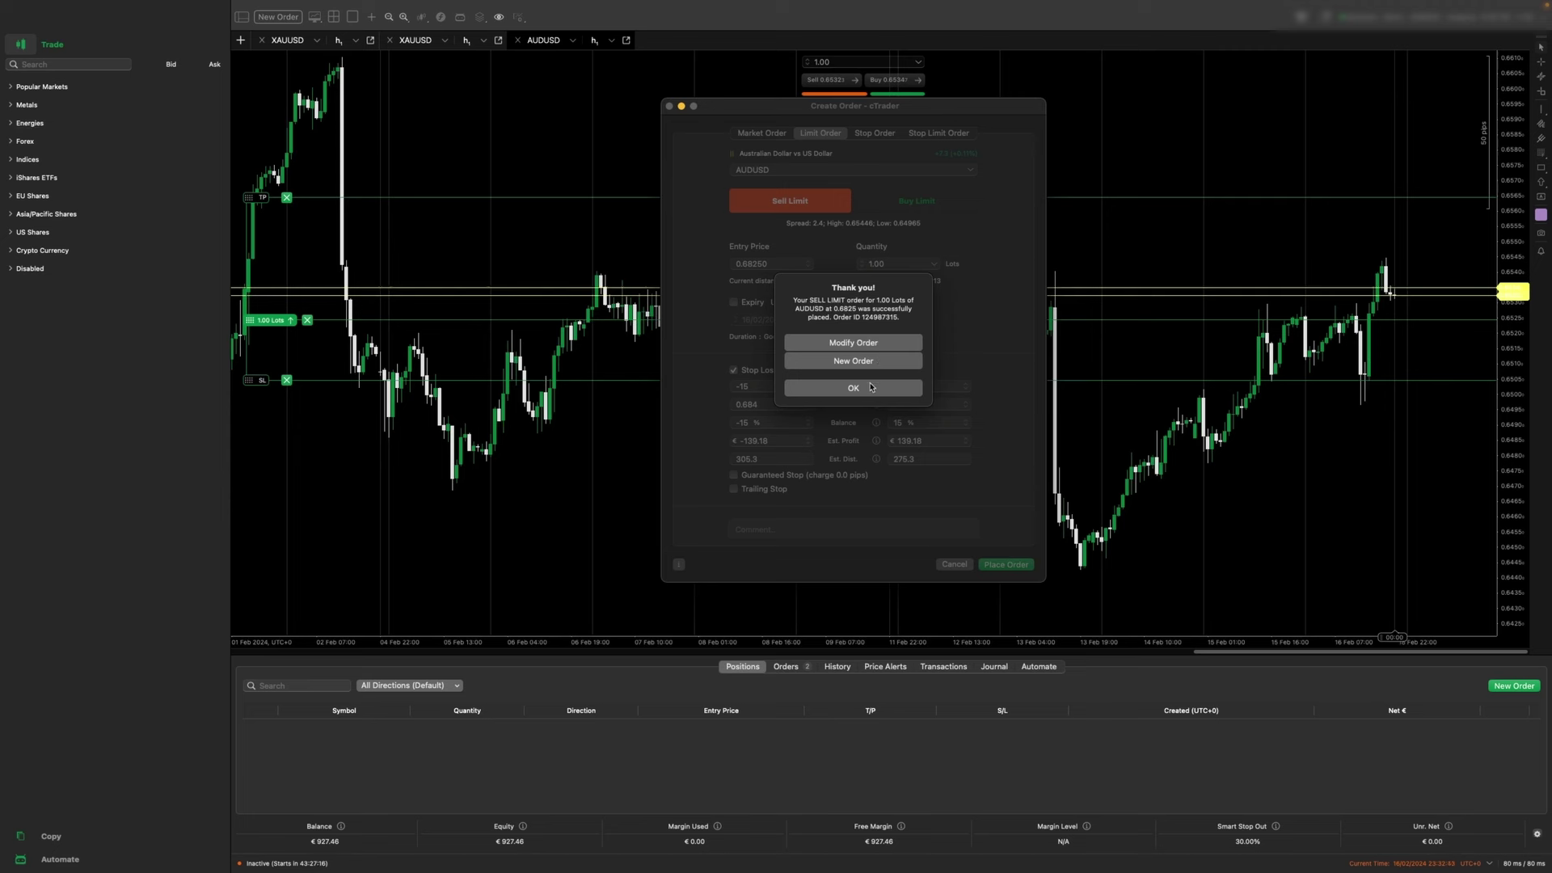
Step: Change the sell limit quantity to 0.50 lots and confirm the modification
click(874, 342)
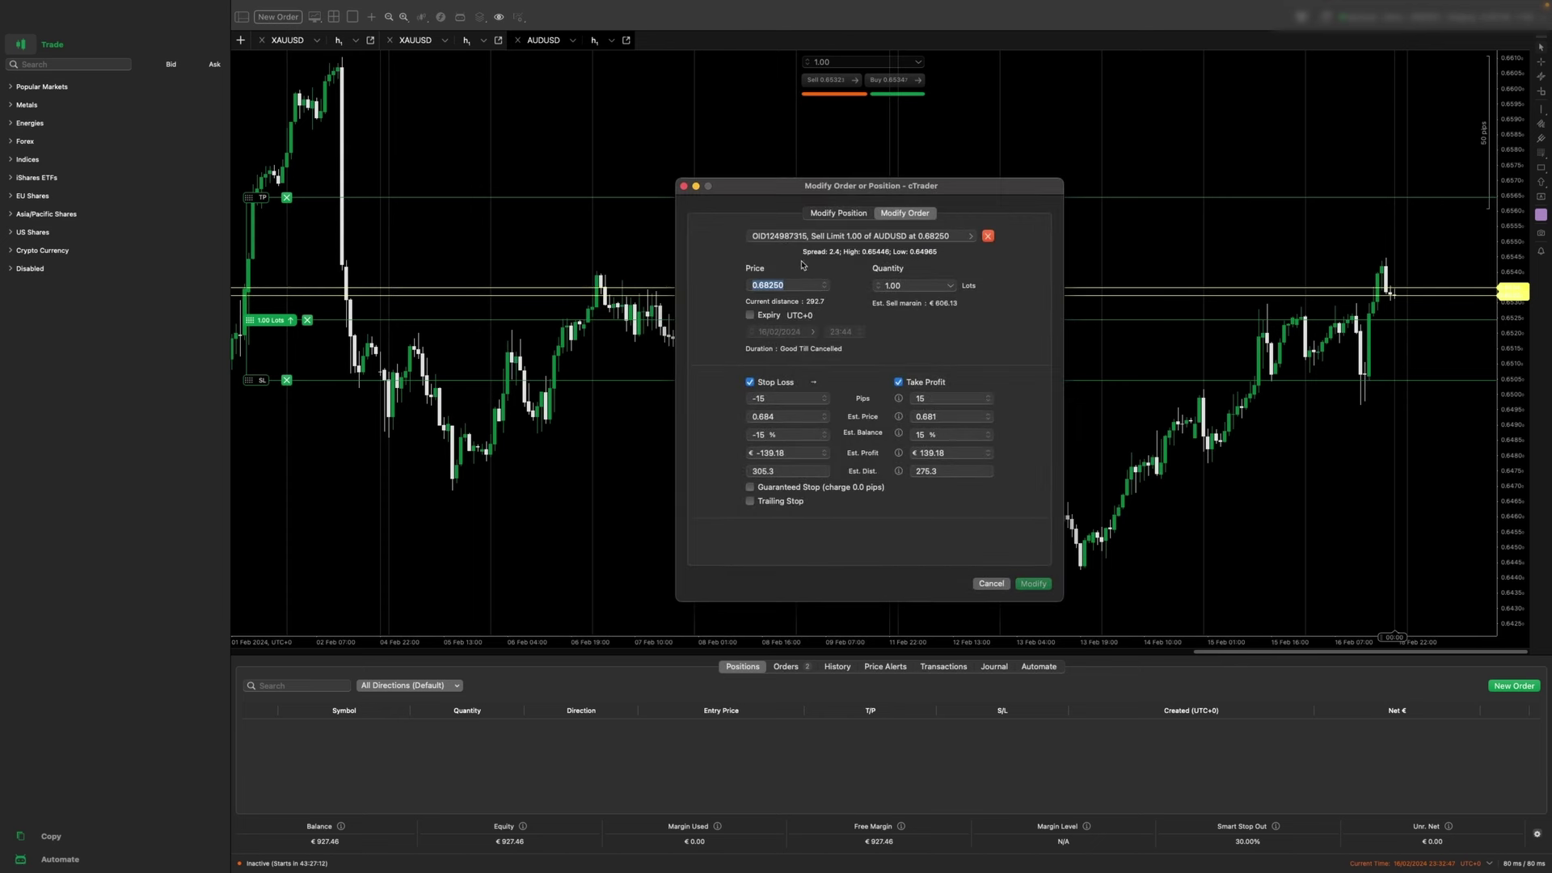
click(950, 286)
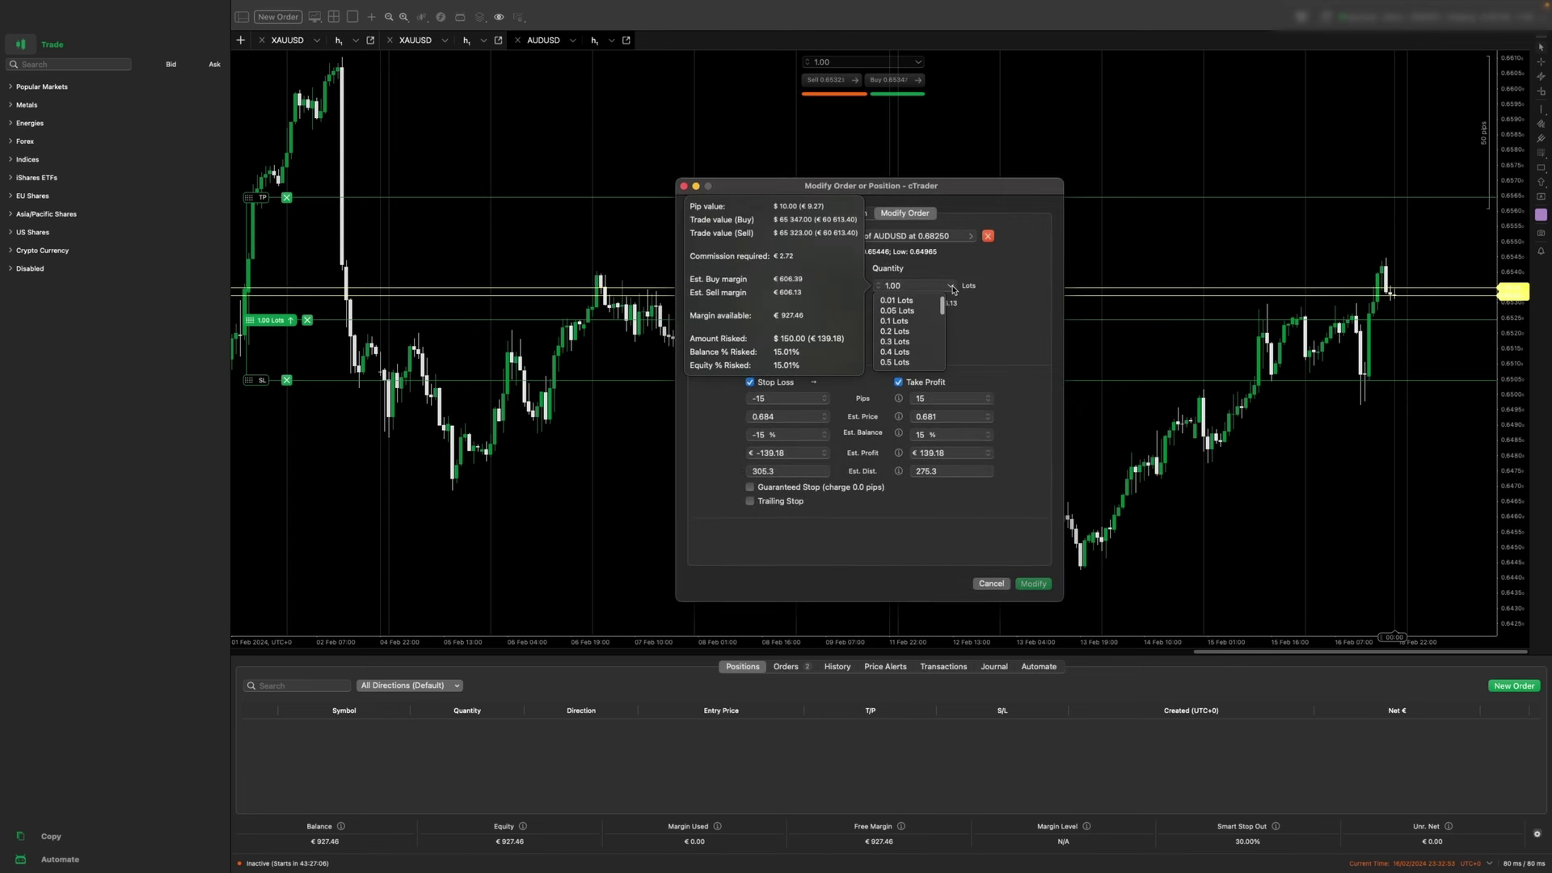
click(911, 362)
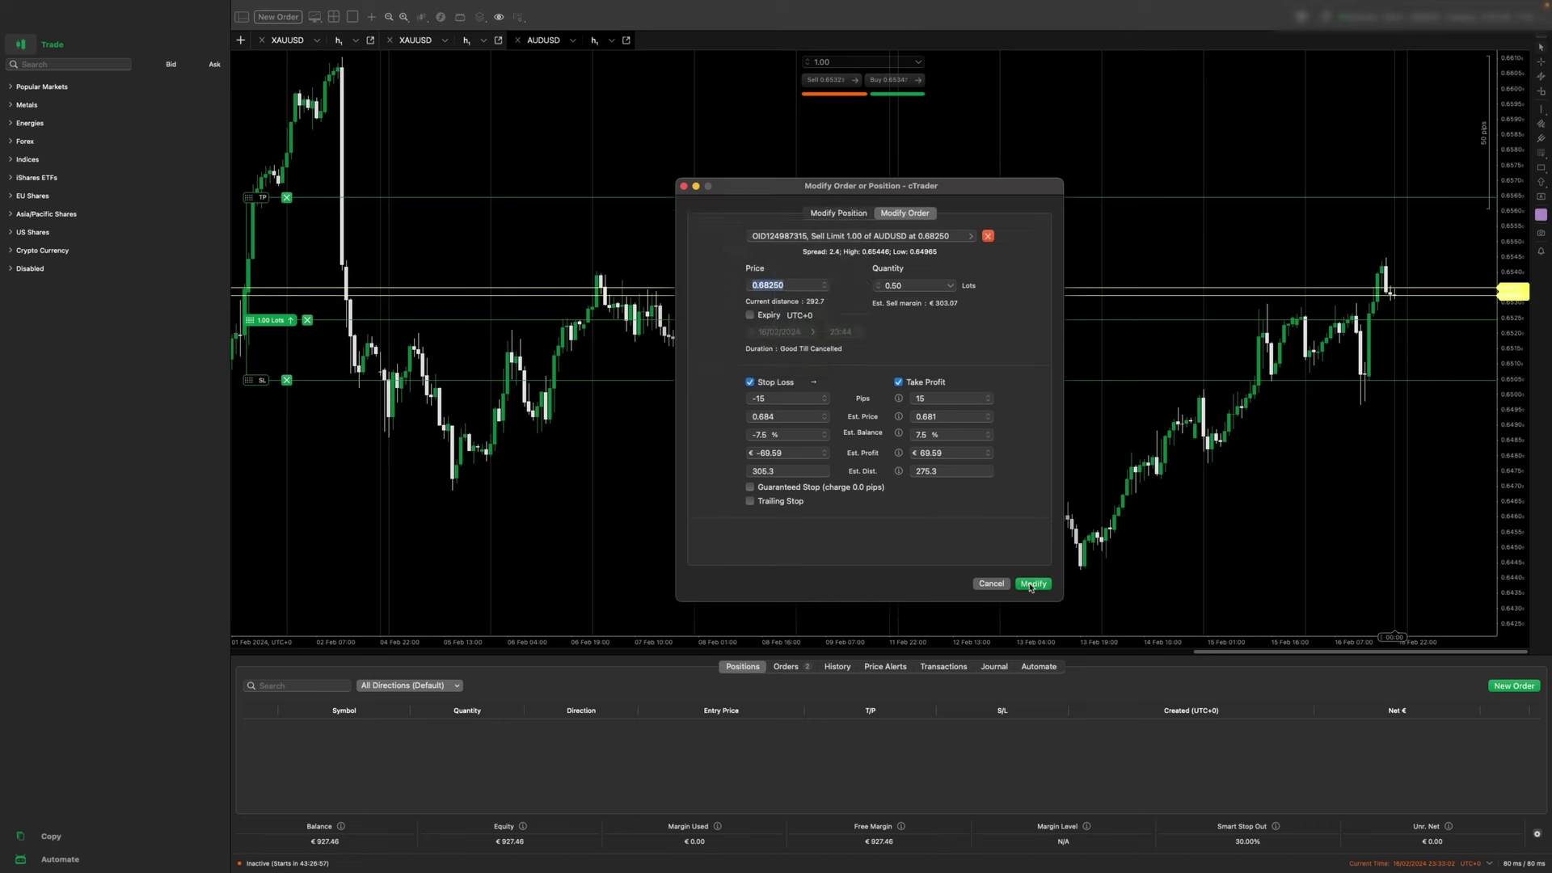
click(1031, 584)
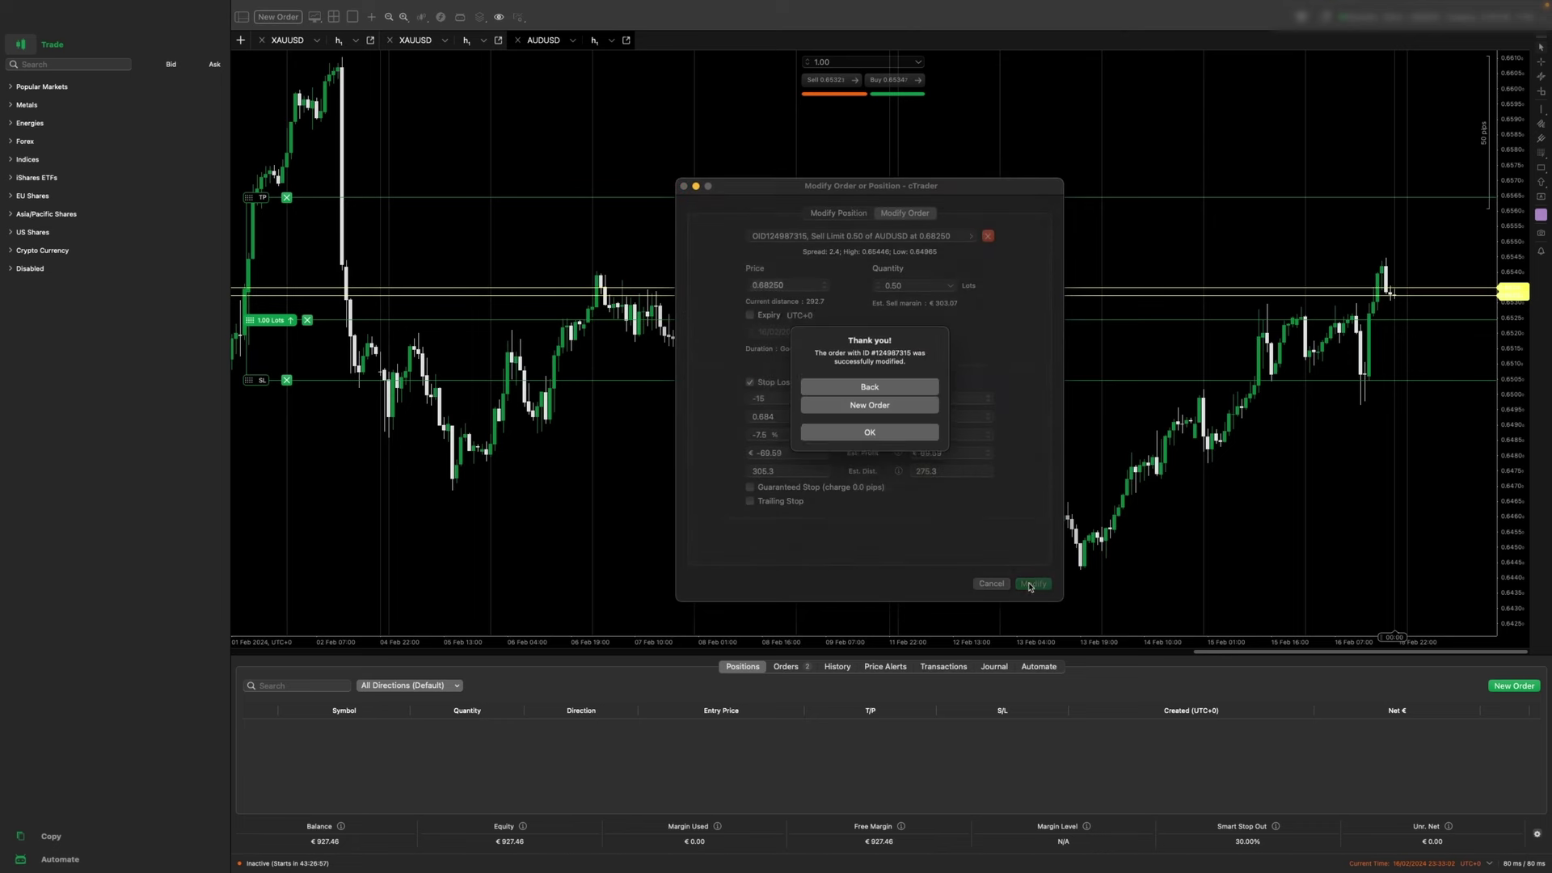
click(871, 435)
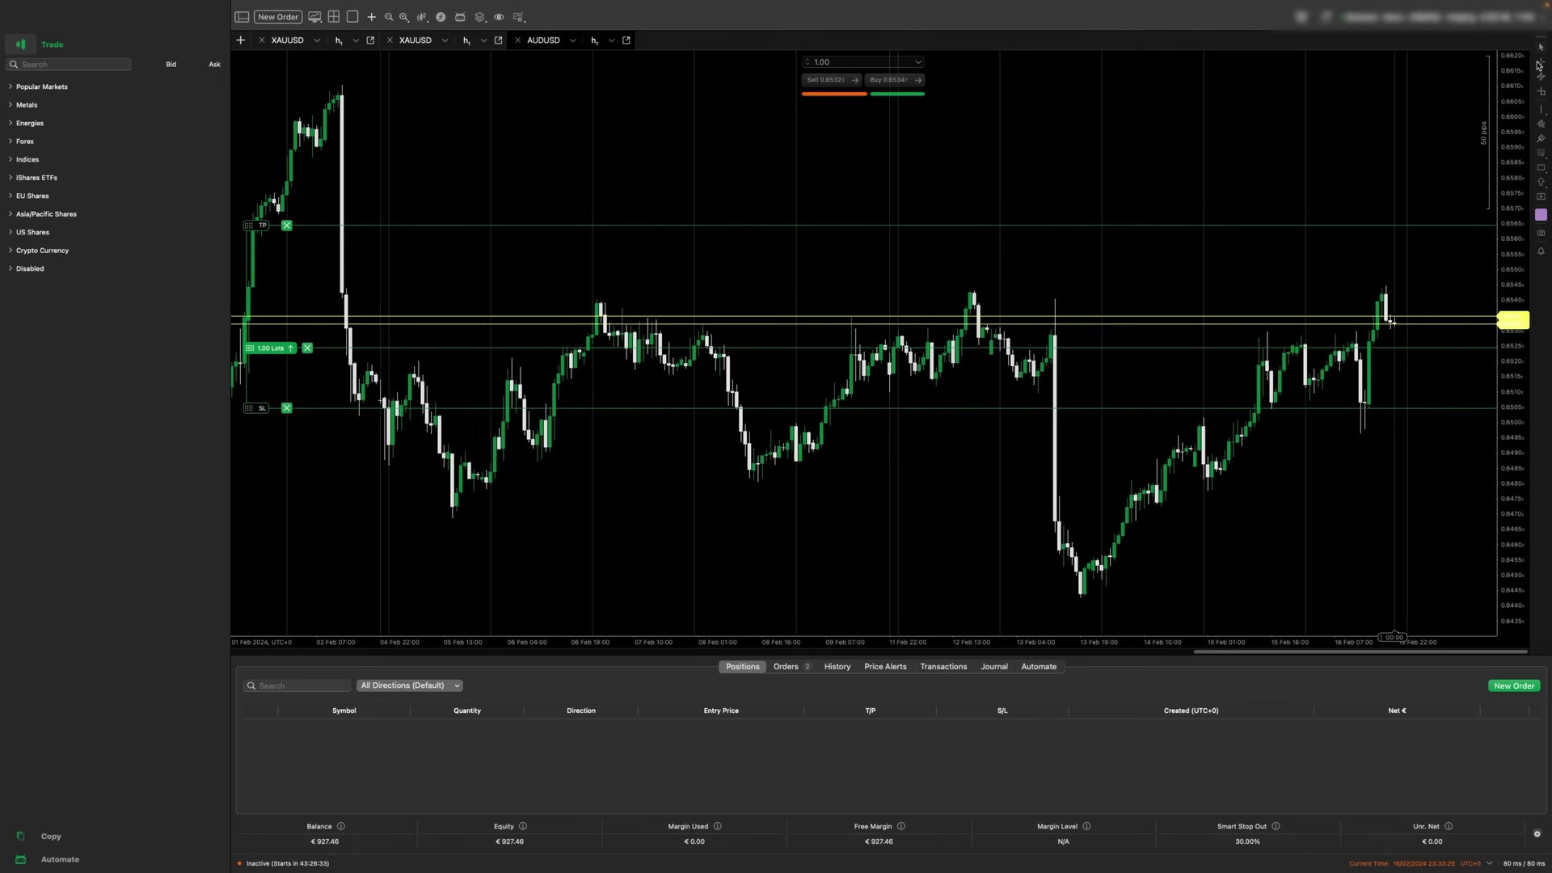
Step: Place a horizontal line at 0.65143 on the AUDUSD chart and colour it white, leaving its width unchanged
click(1546, 116)
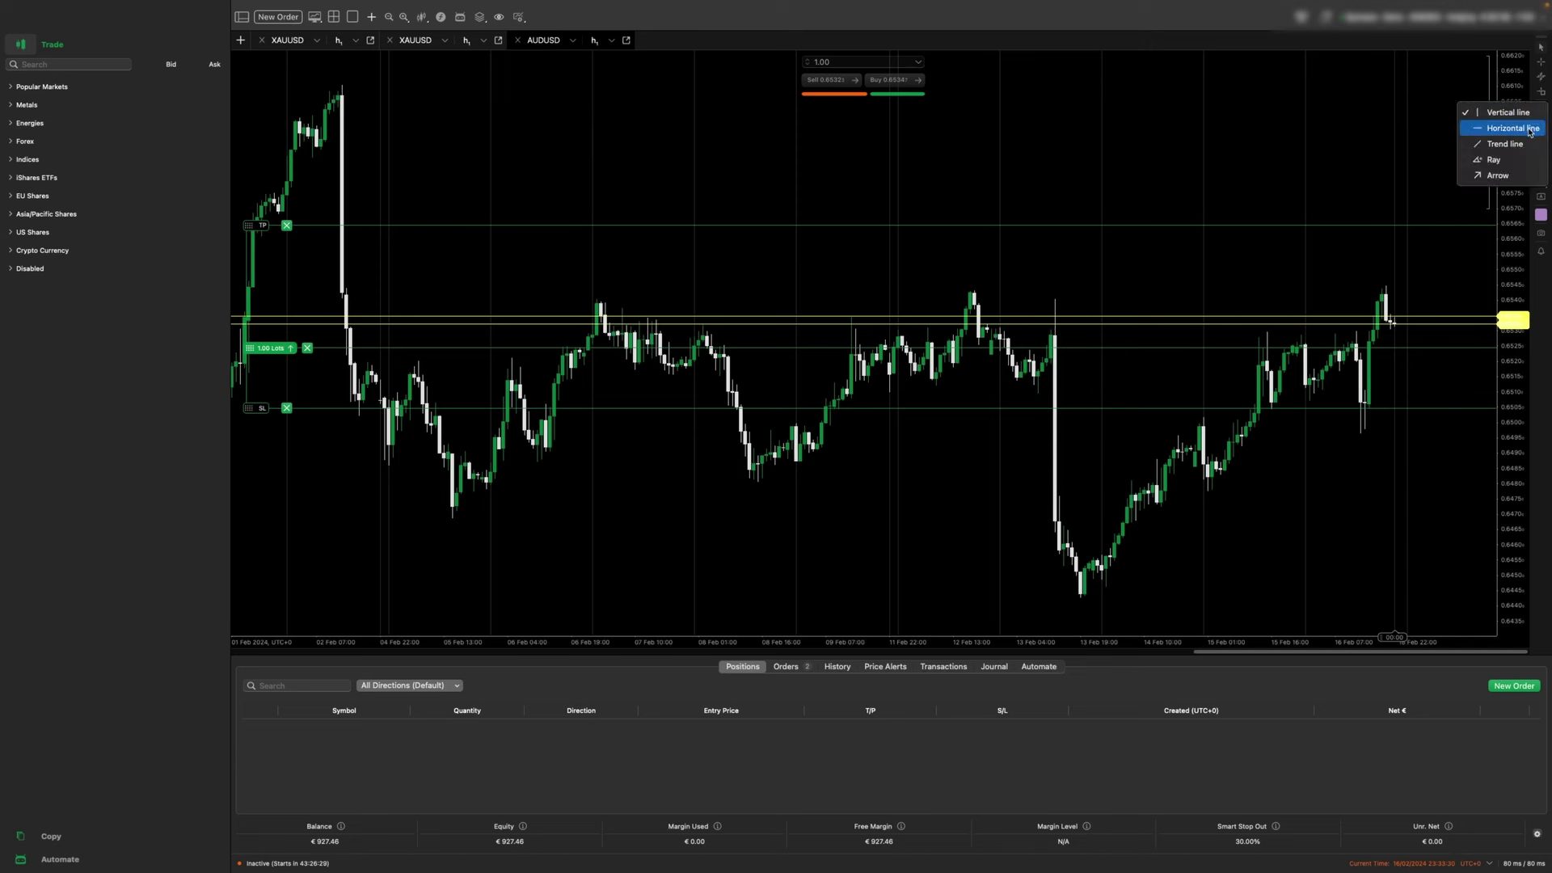
click(1503, 135)
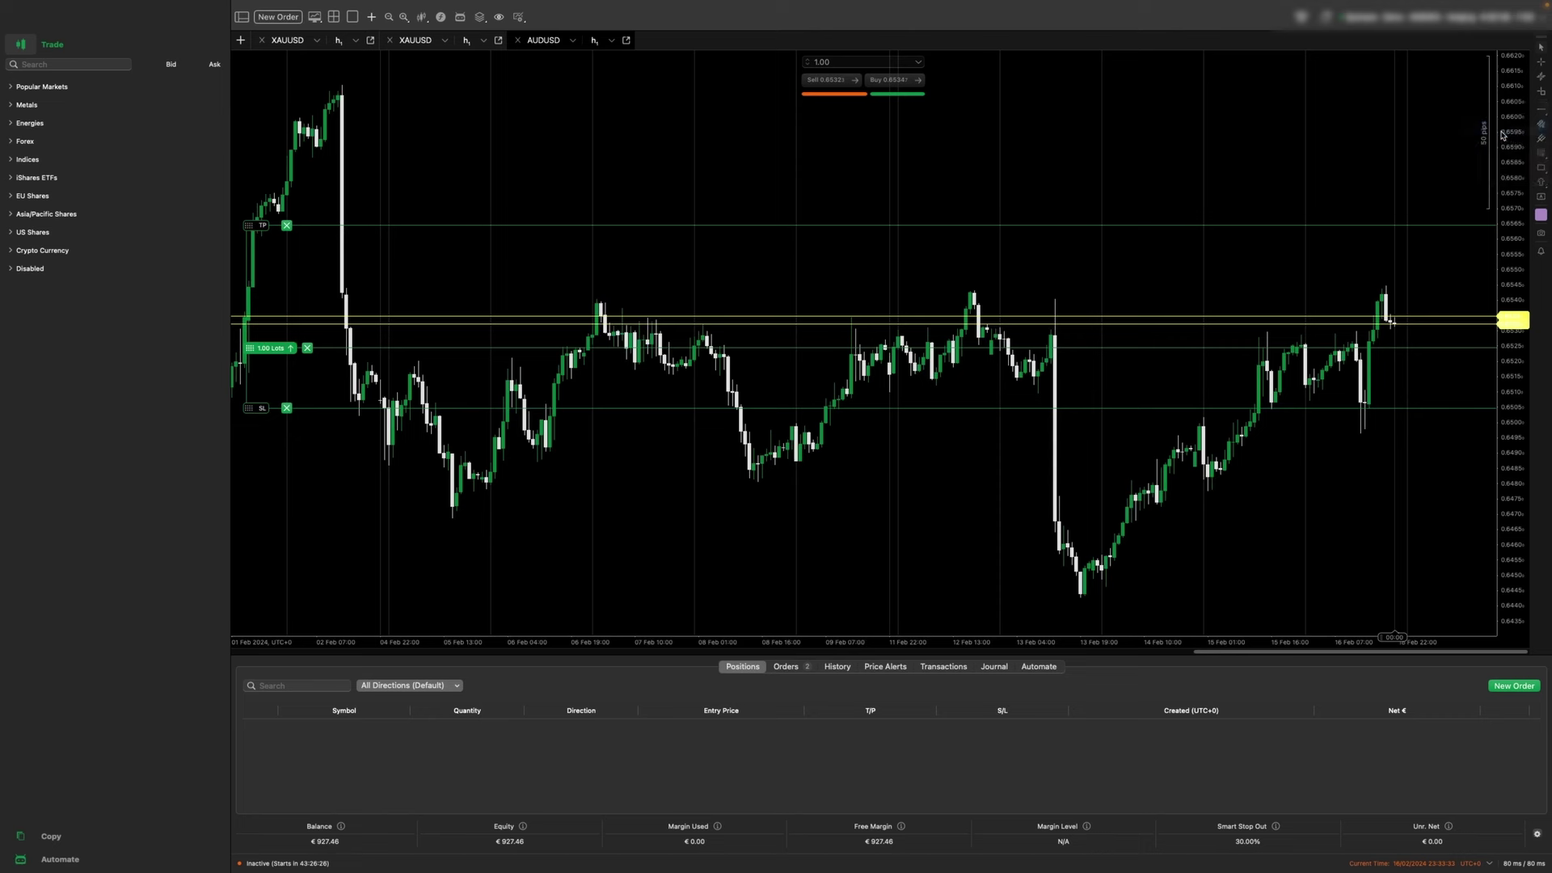
click(1022, 378)
click(1044, 366)
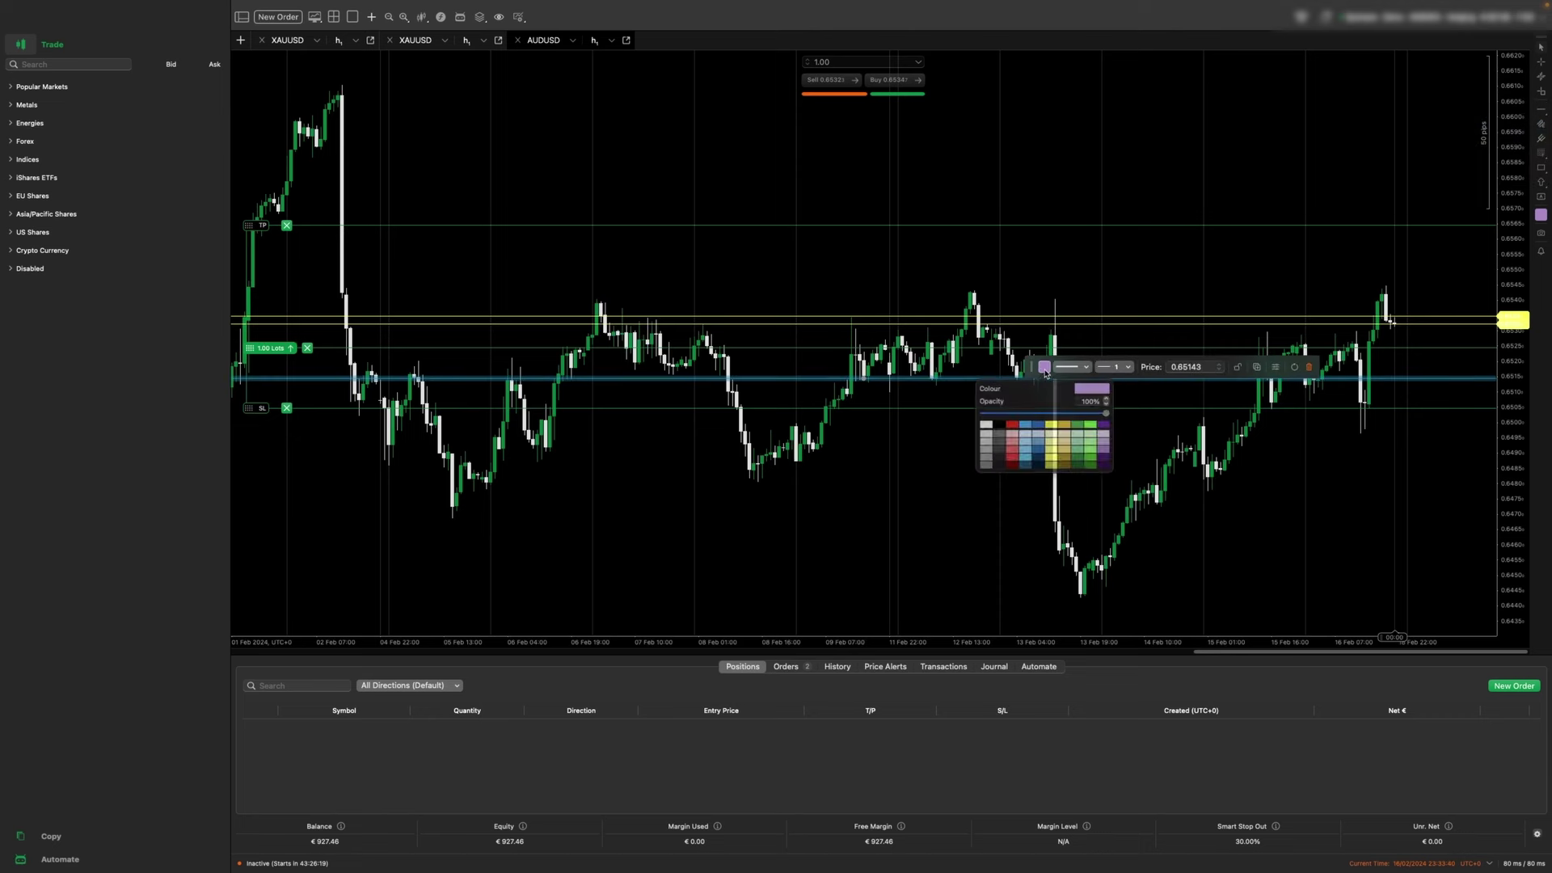
click(970, 445)
click(1115, 366)
click(1115, 413)
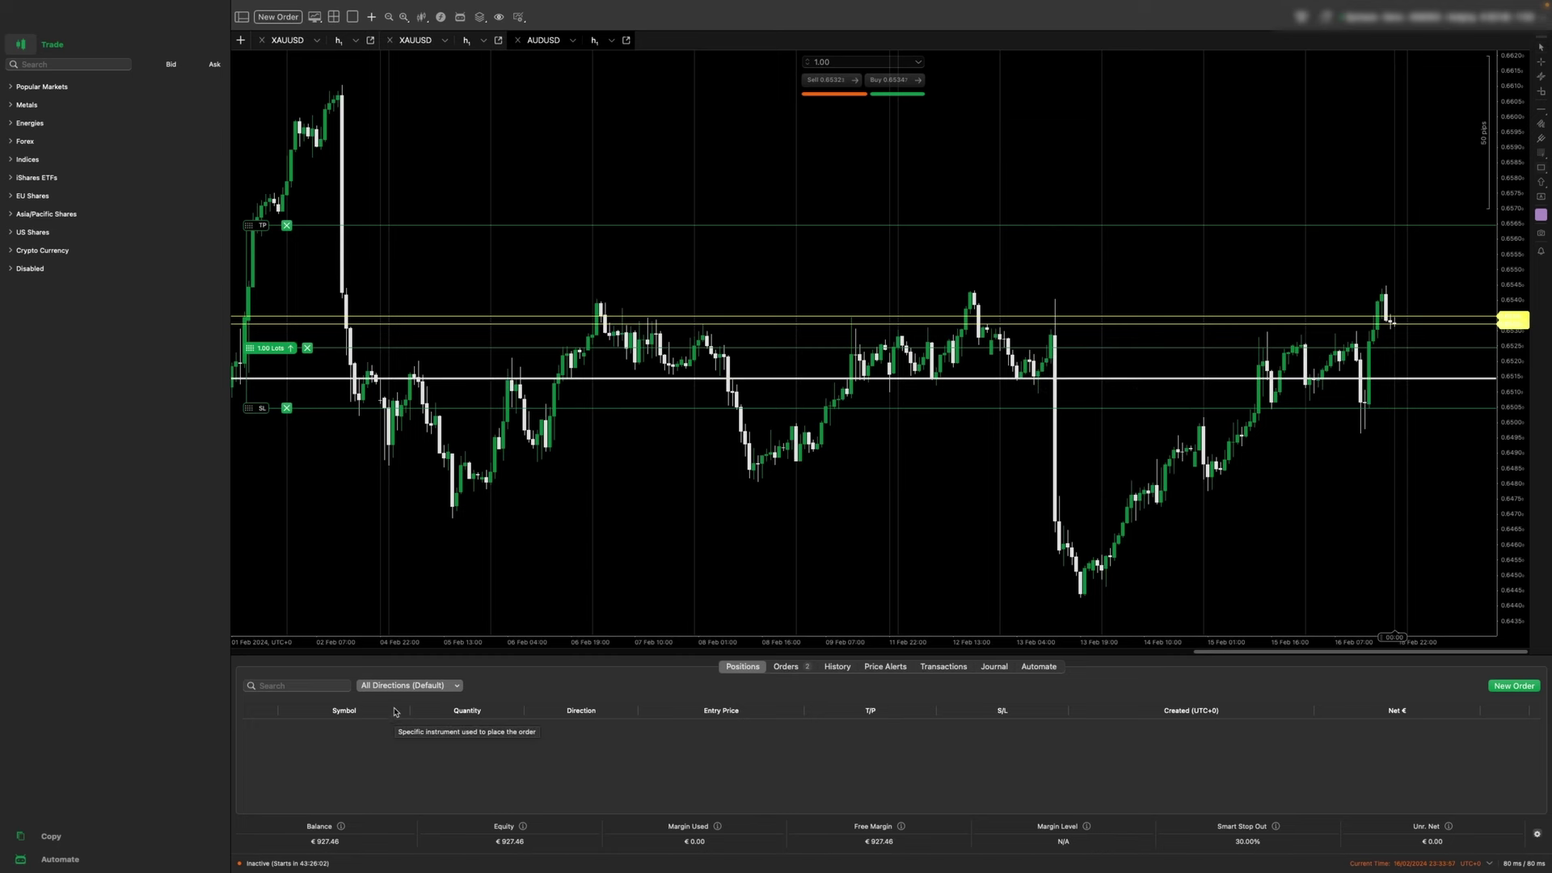